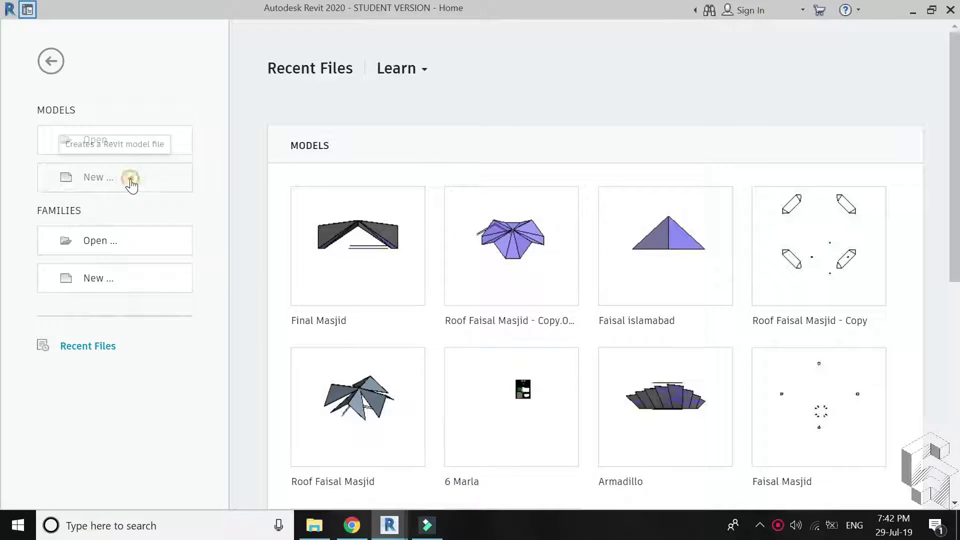
Create a new model project from a template.
click(131, 183)
click(451, 234)
click(447, 261)
click(442, 310)
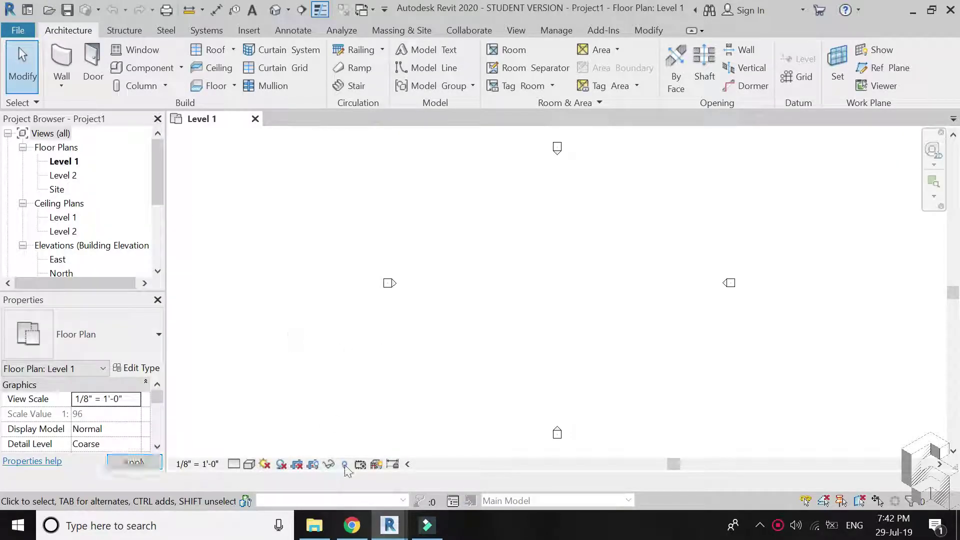
Start an in-place mass and keep Mass 1 as its name.
click(400, 31)
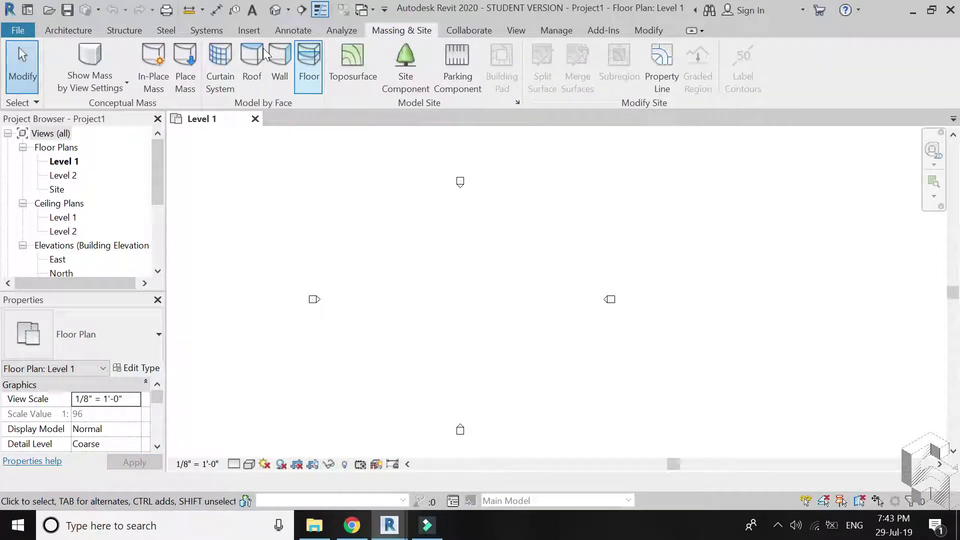
click(151, 63)
click(576, 322)
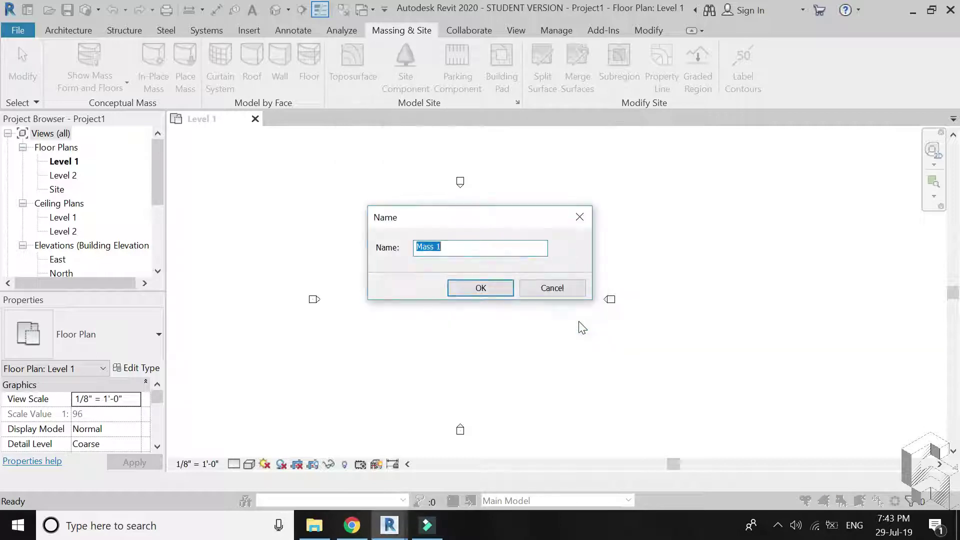
click(481, 288)
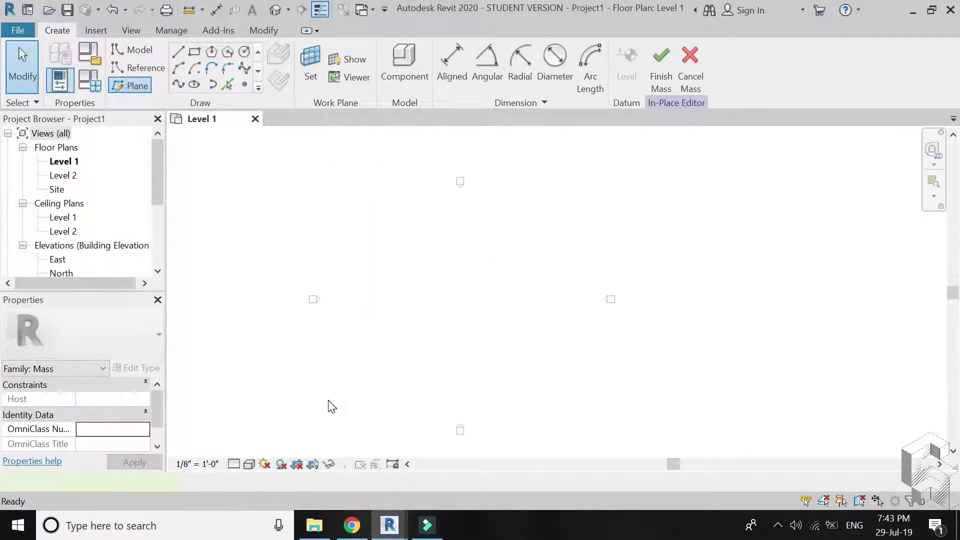
Draw two aligned horizontal reference planes about 160' apart, one just above the south elevation marker and one beyond the north marker.
click(301, 400)
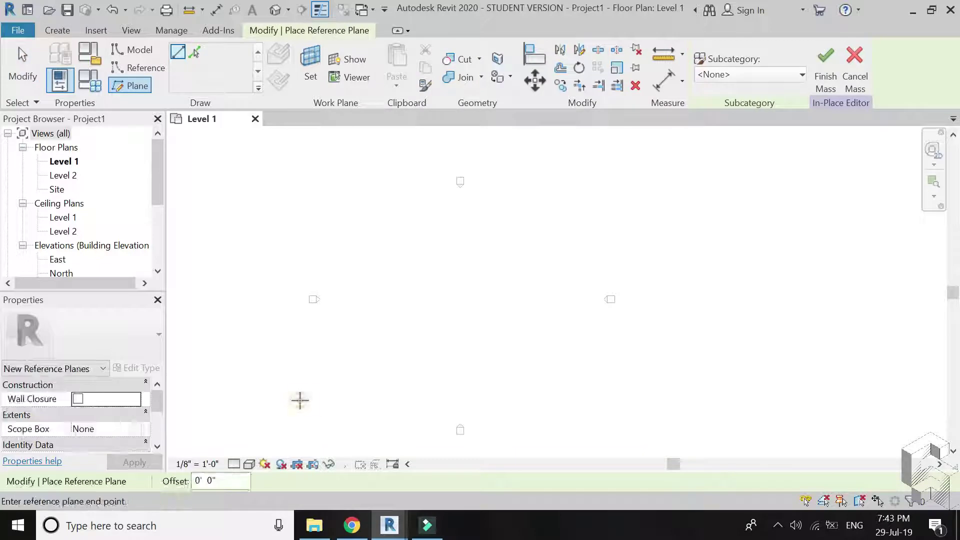
click(719, 400)
scroll(480, 435, down, 2)
click(362, 412)
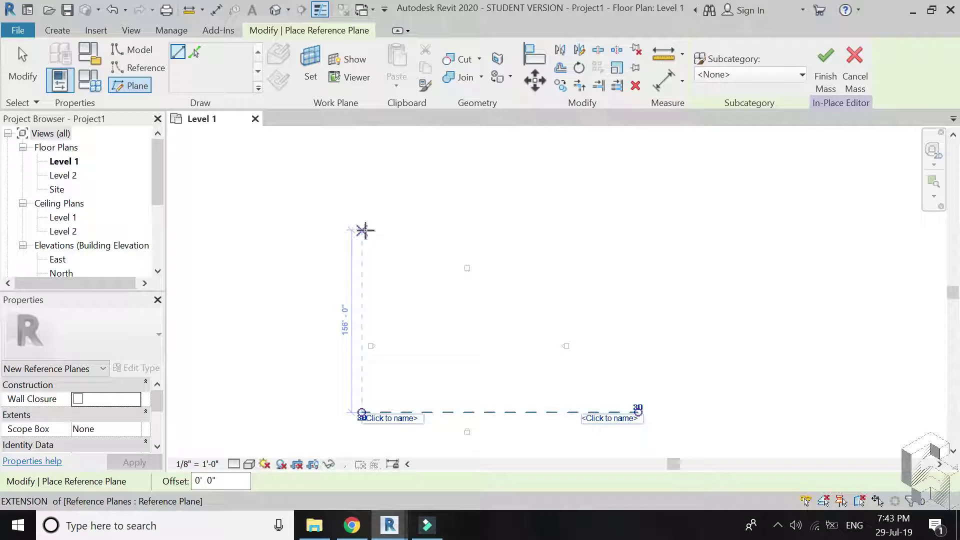
click(363, 224)
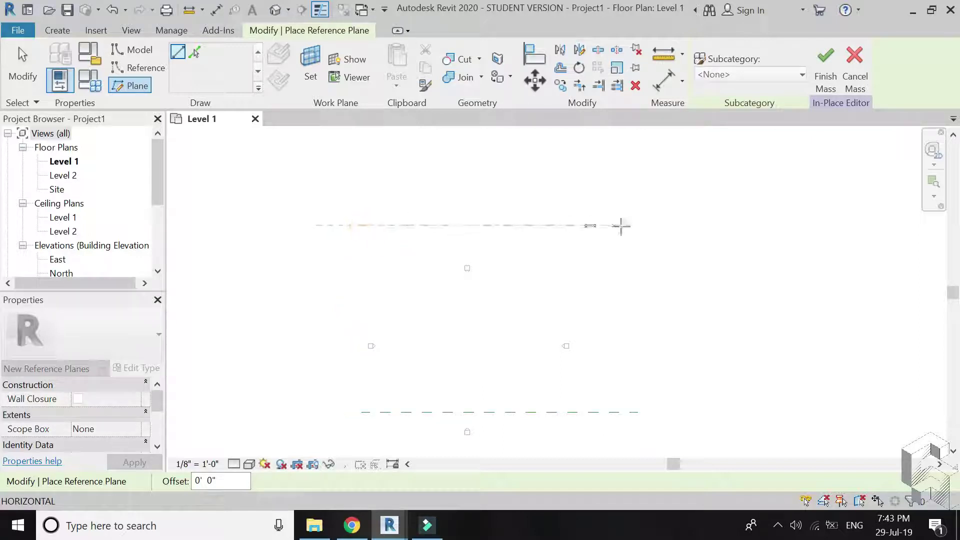
click(639, 225)
key(Escape)
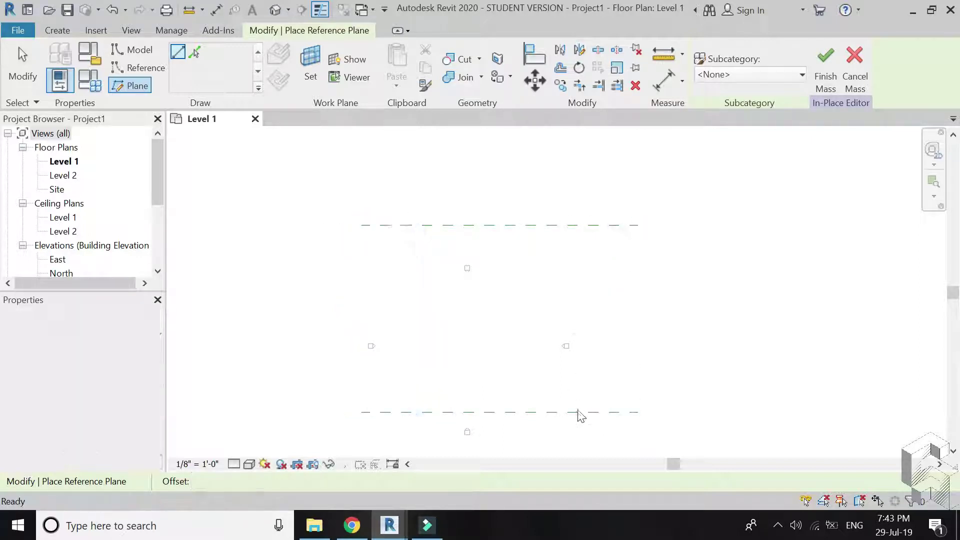
key(Escape)
Name the lower reference plane Front and the upper one Back.
click(579, 412)
click(624, 420)
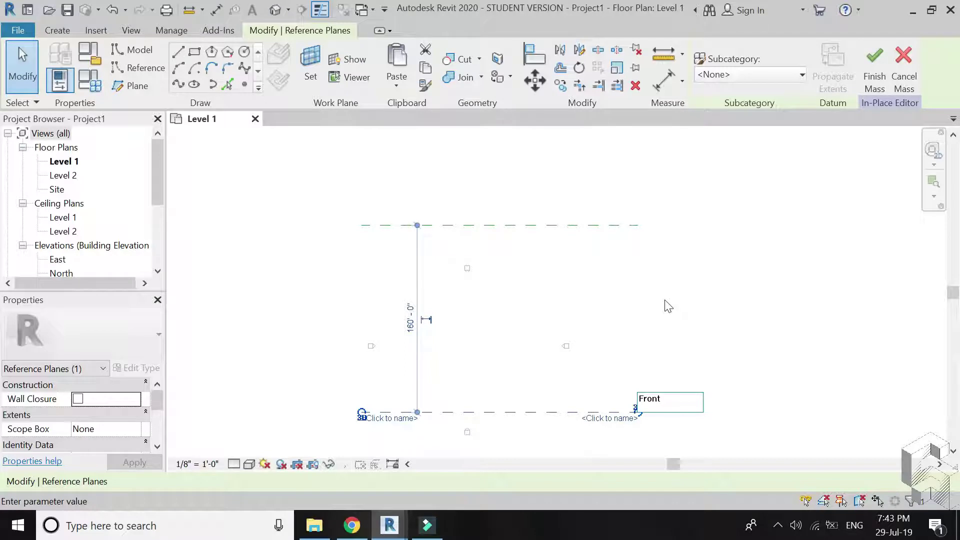
key(Return)
click(620, 226)
click(620, 231)
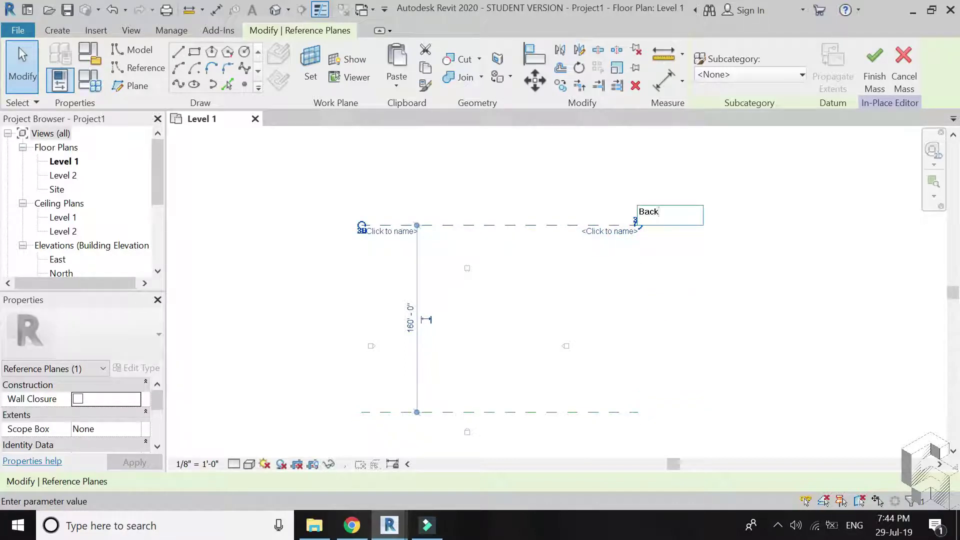
text(Back)
click(733, 299)
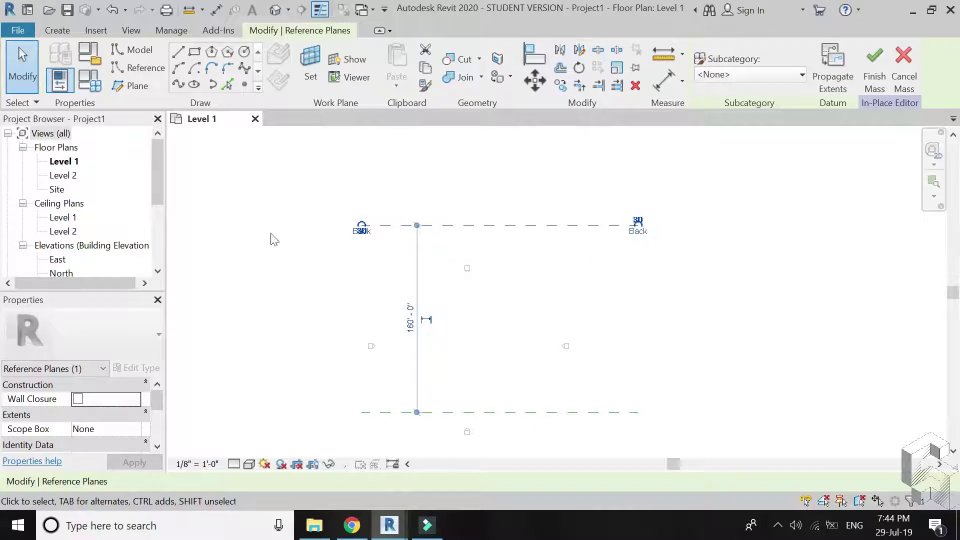
Open the South elevation and draw a vertical reference plane rising from Level 1 near the left end of the level lines.
scroll(126, 242, down, 1)
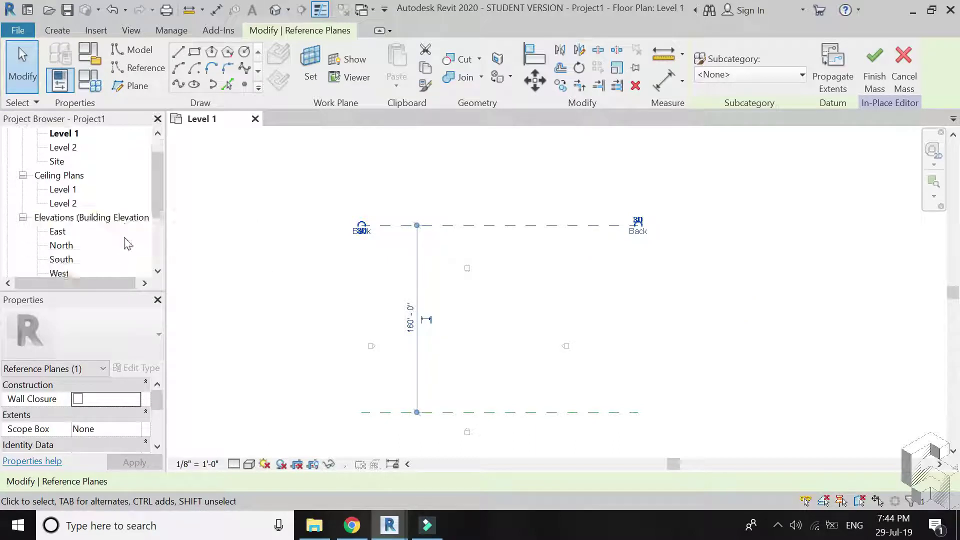
double_click(60, 259)
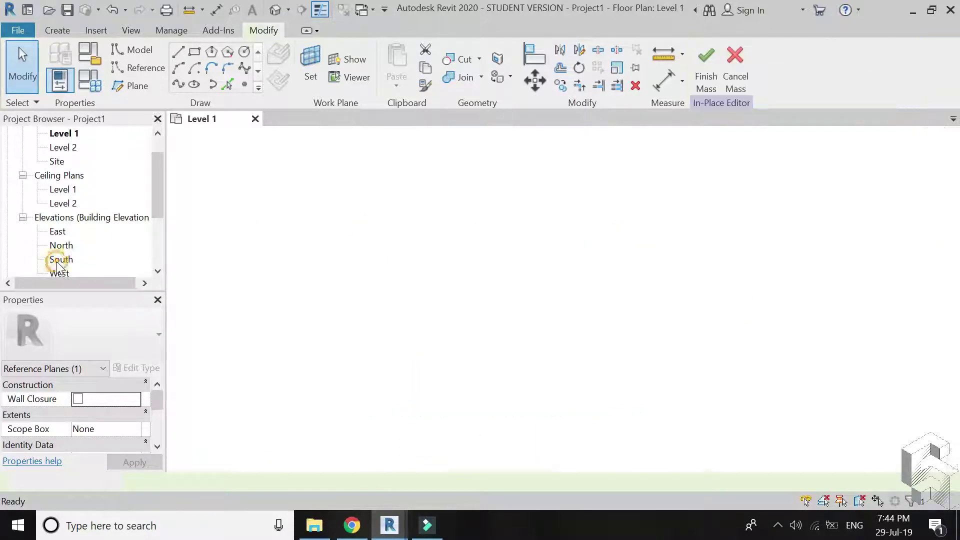
click(131, 85)
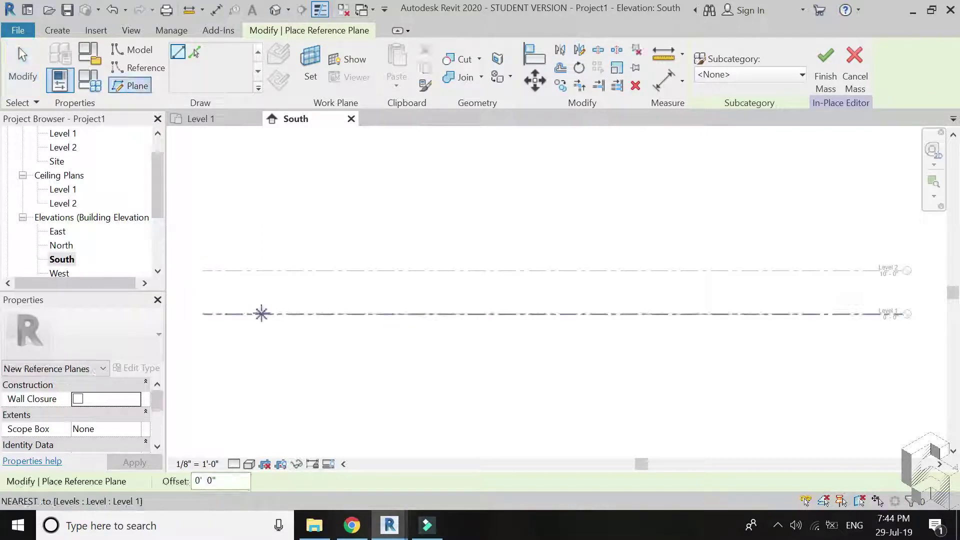
click(298, 314)
scroll(321, 420, down, 2)
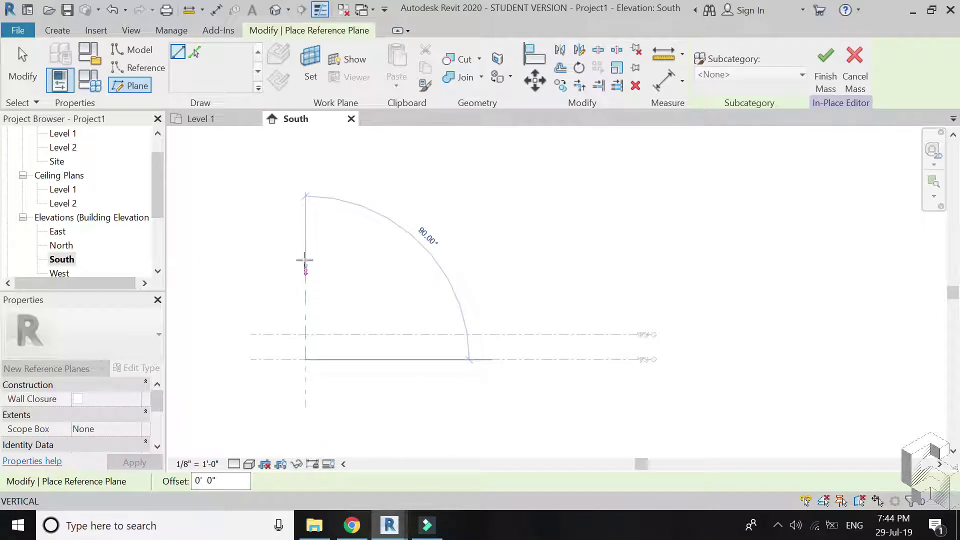
click(307, 216)
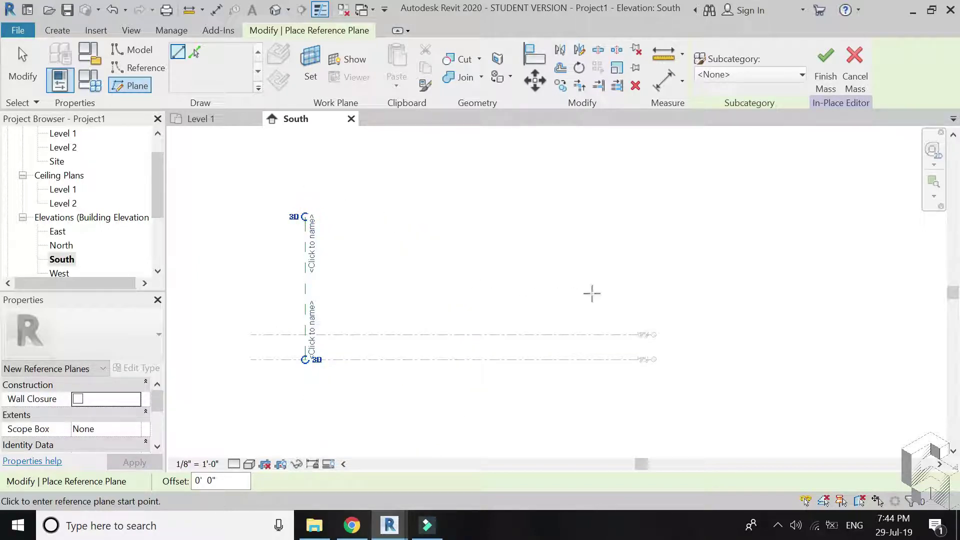
Draw a second vertical reference plane of the same height about 280' to the right of the first, ending at Level 1.
scroll(699, 339, down, 3)
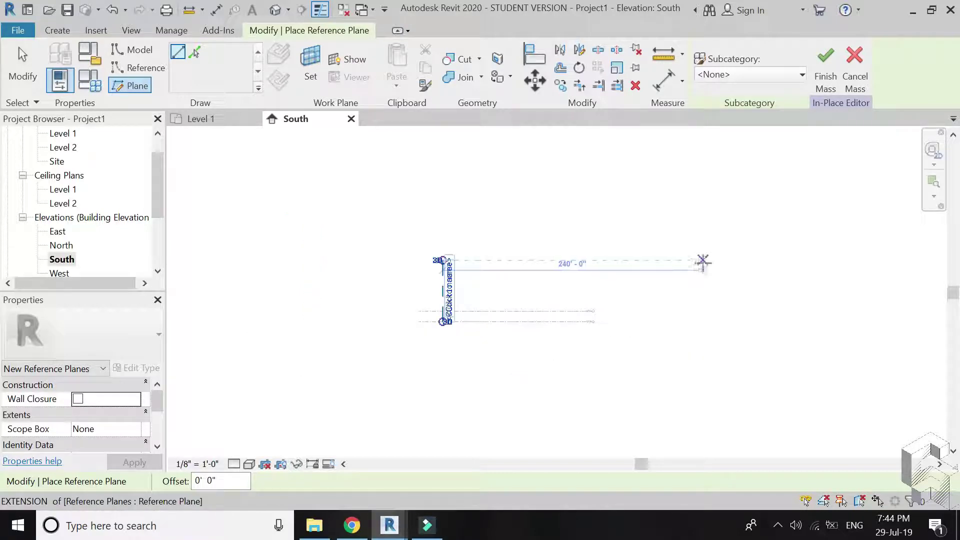
click(744, 262)
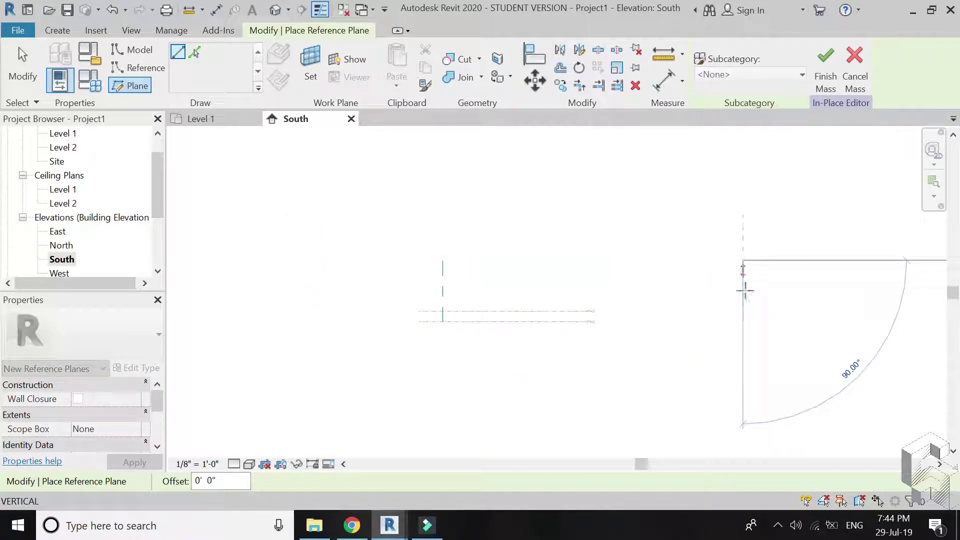
click(745, 322)
Draw a horizontal reference plane joining the bases of the two vertical planes and a parallel one of equal length above their tops.
scroll(789, 253, up, 1)
scroll(381, 246, down, 1)
click(330, 358)
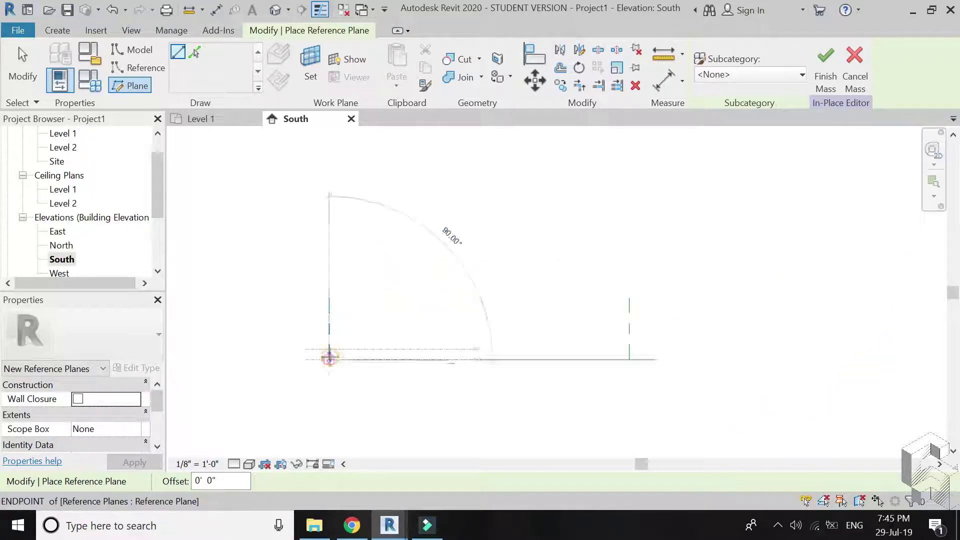
click(630, 359)
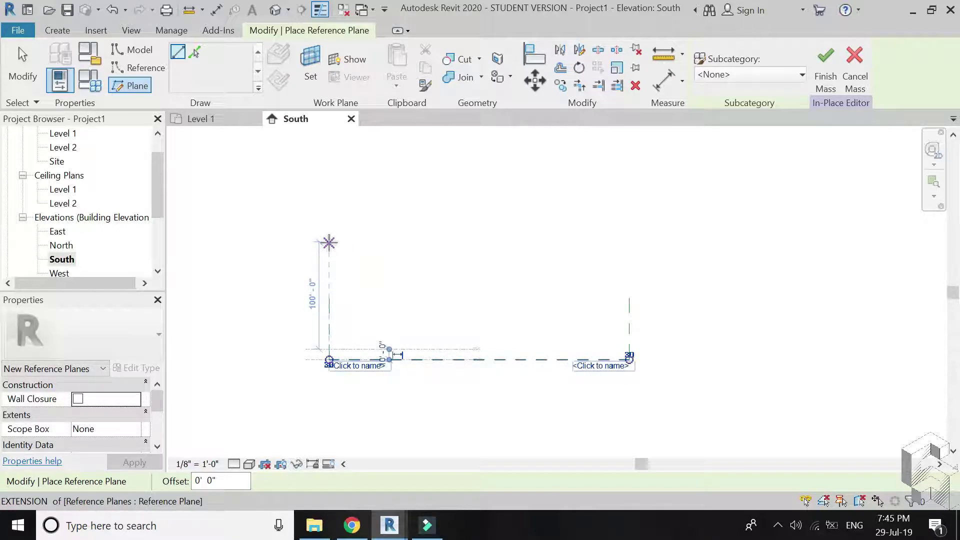
click(328, 223)
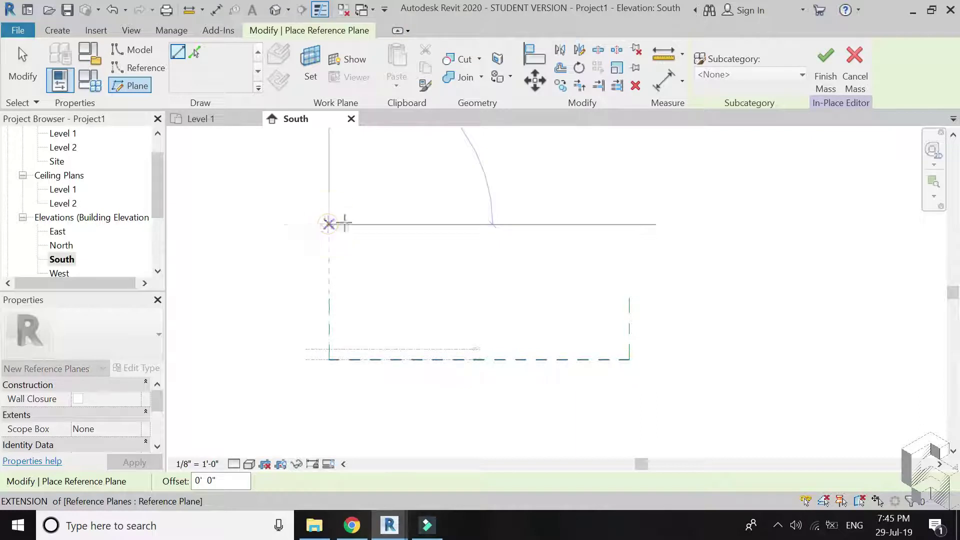
click(629, 225)
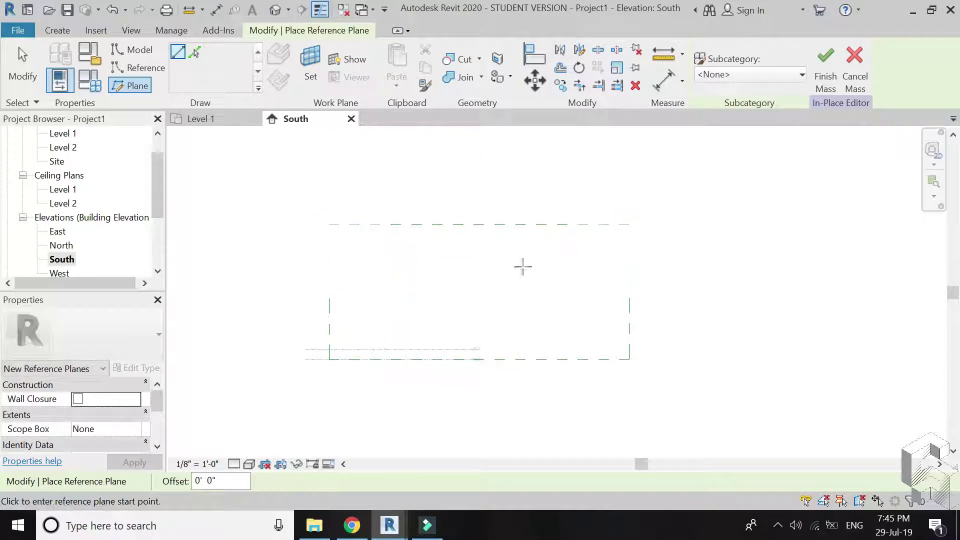
Draw a vertical centre reference plane 140' from each side, from the upper horizontal plane to below Level 1.
scroll(486, 247, up, 1)
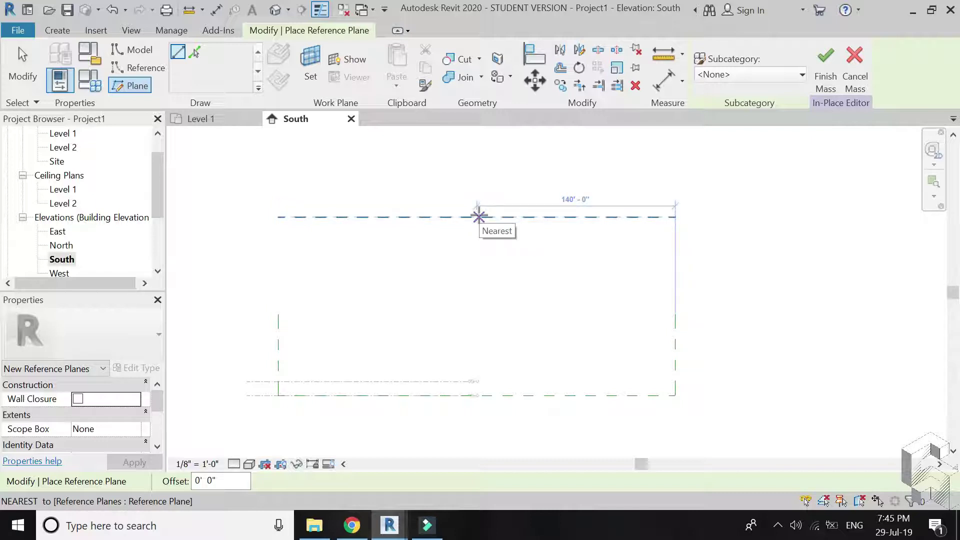
click(479, 216)
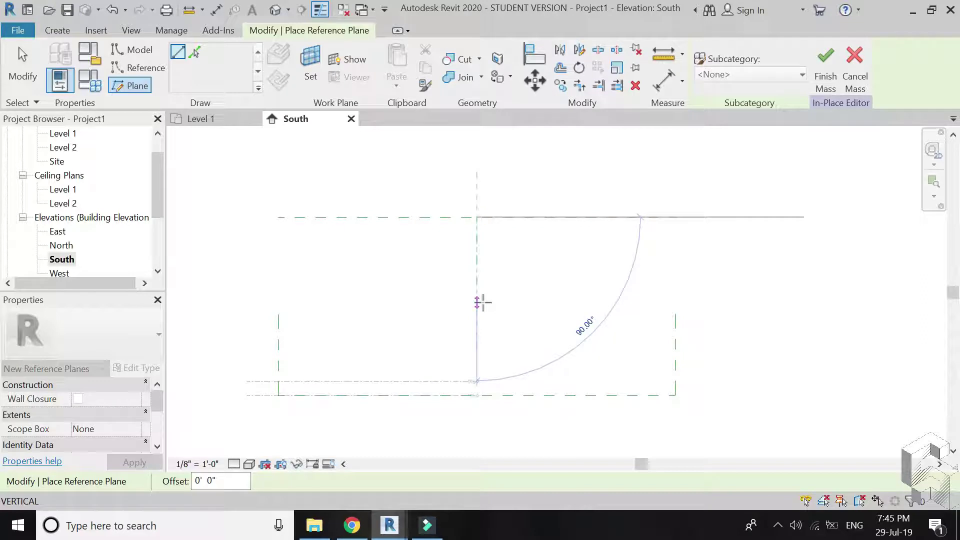
click(479, 428)
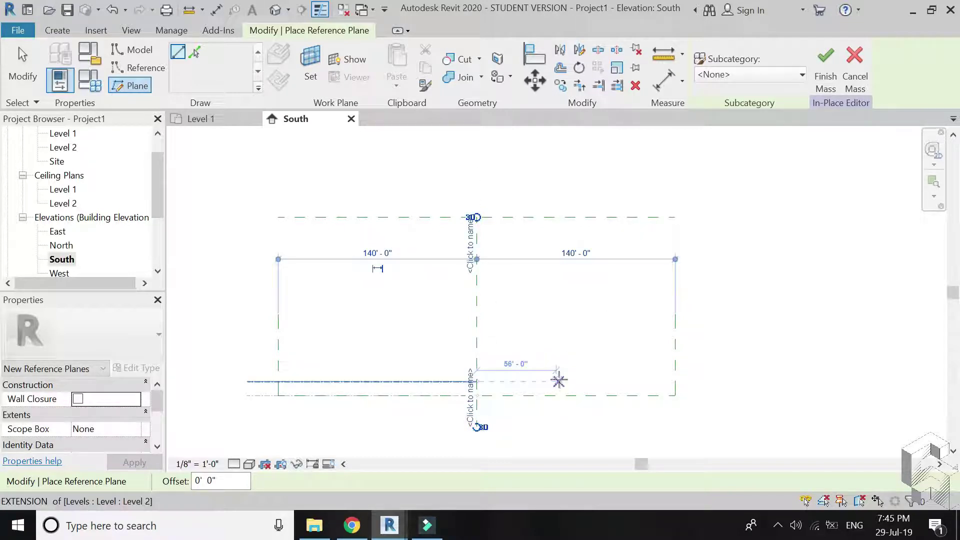
Draw a short vertical reference plane down from the upper horizontal plane, about 1' left of the centre plane.
scroll(471, 218, up, 1)
scroll(471, 219, up, 2)
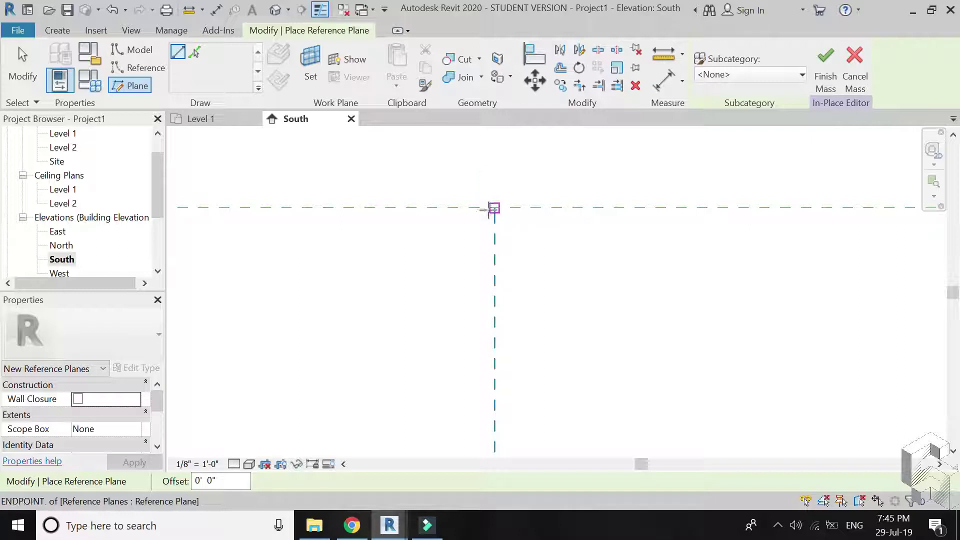
click(488, 208)
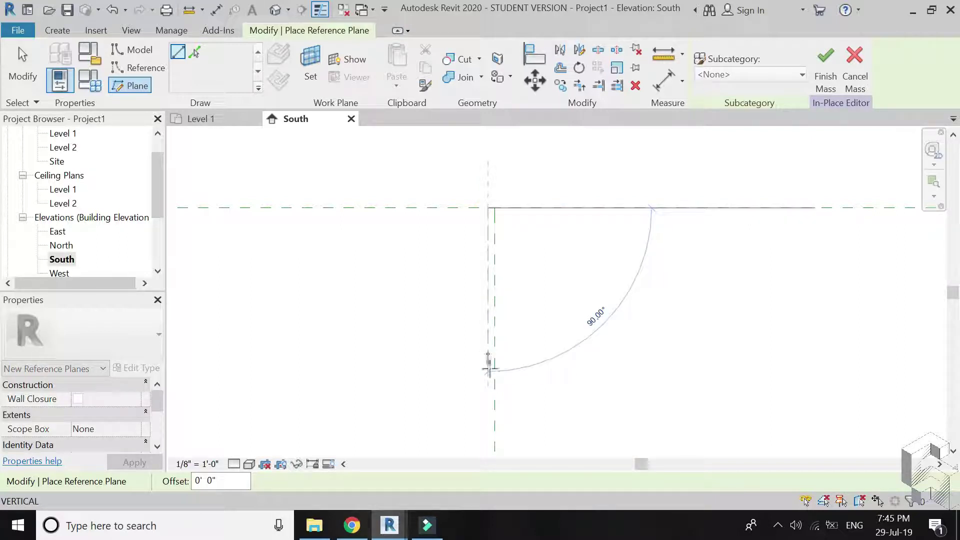
click(489, 402)
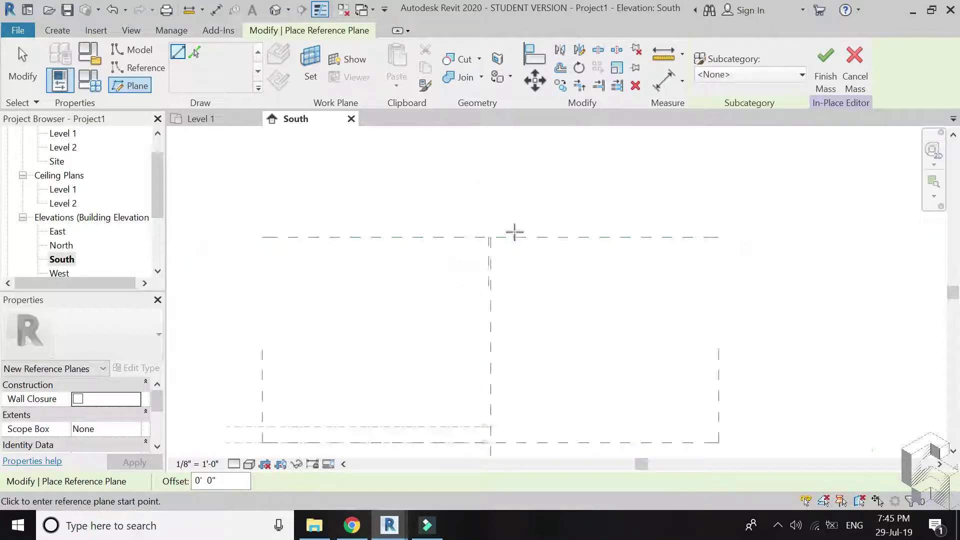
Mirror a copy of the short vertical reference plane to the other side of the centre plane using a drawn axis.
scroll(502, 250, up, 3)
key(Escape)
key(Escape)
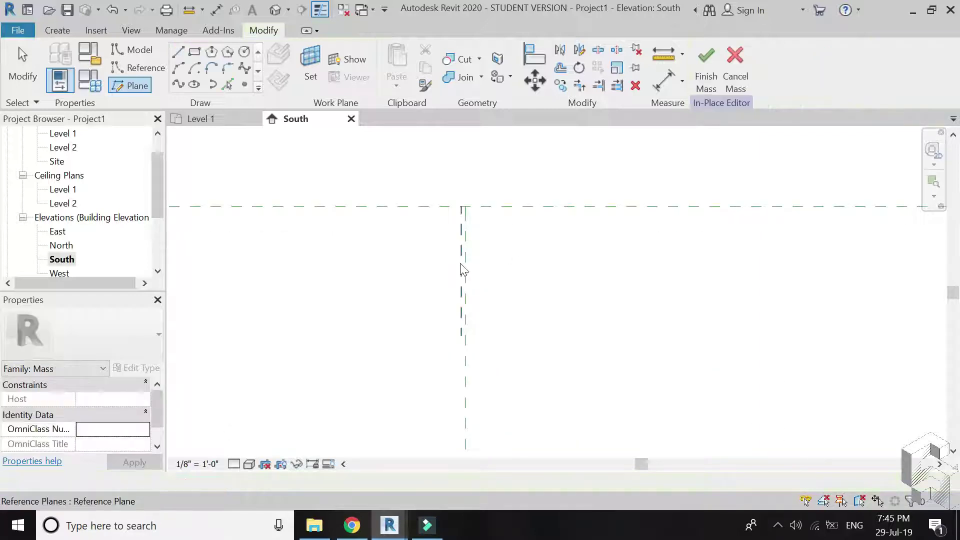
click(461, 264)
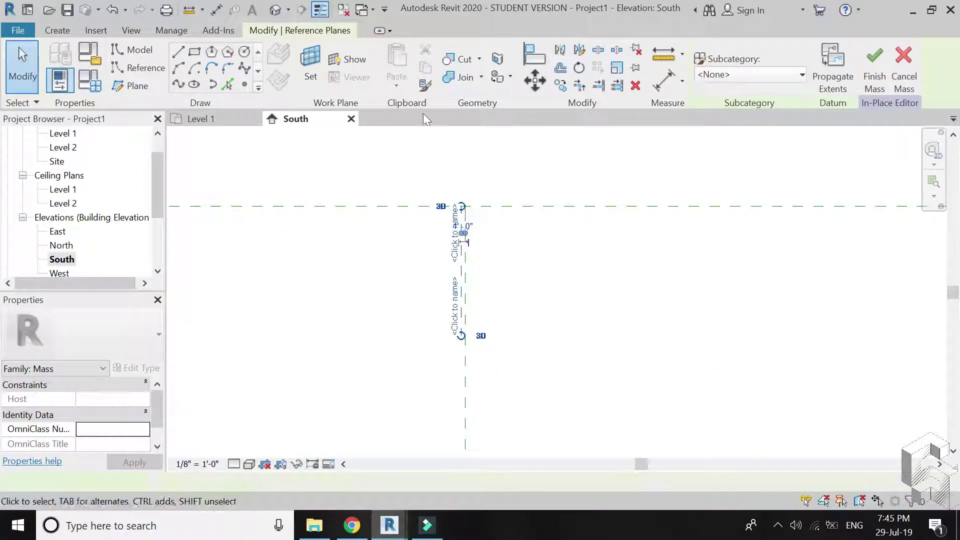
click(579, 49)
click(458, 201)
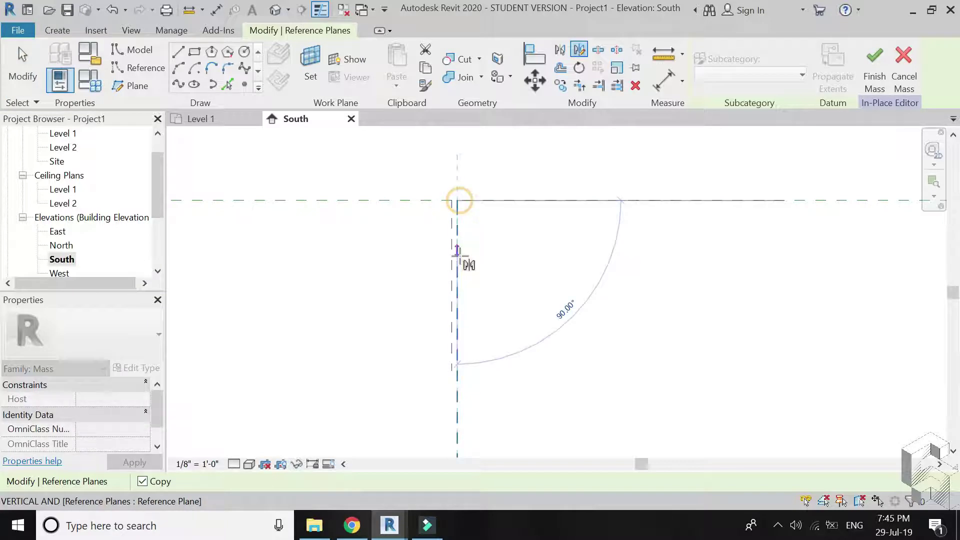
click(457, 261)
key(Escape)
Draw two short vertical reference planes upward from the upper horizontal plane, each about 3'-6" outside the narrow pair around the centre.
click(131, 86)
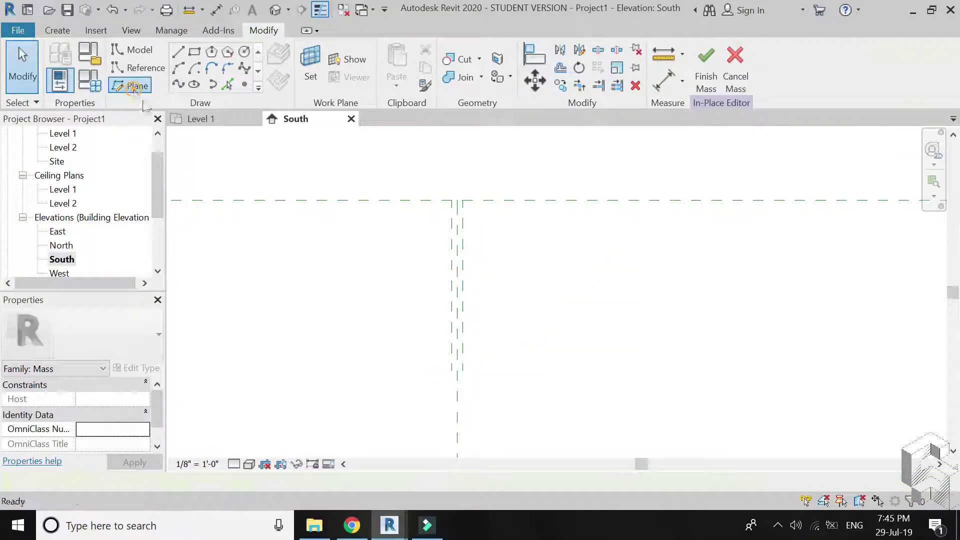
scroll(421, 360, down, 1)
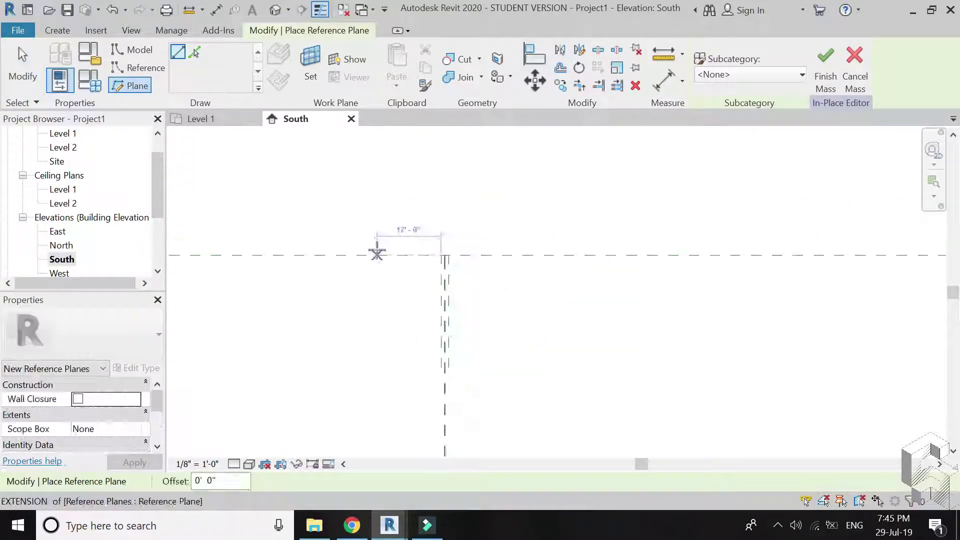
click(427, 255)
click(428, 204)
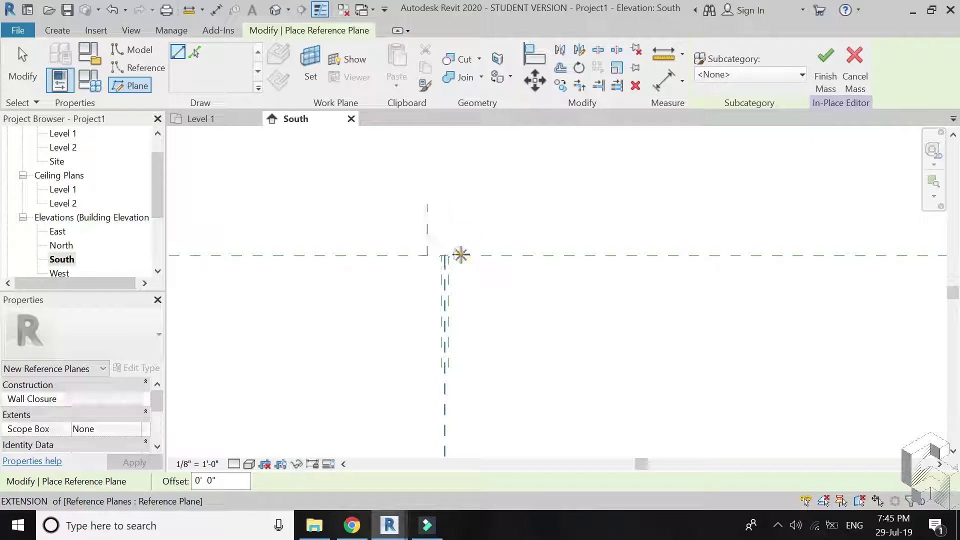
scroll(430, 181, down, 2)
scroll(451, 200, down, 2)
scroll(381, 240, down, 1)
scroll(249, 211, up, 1)
key(Escape)
key(Escape)
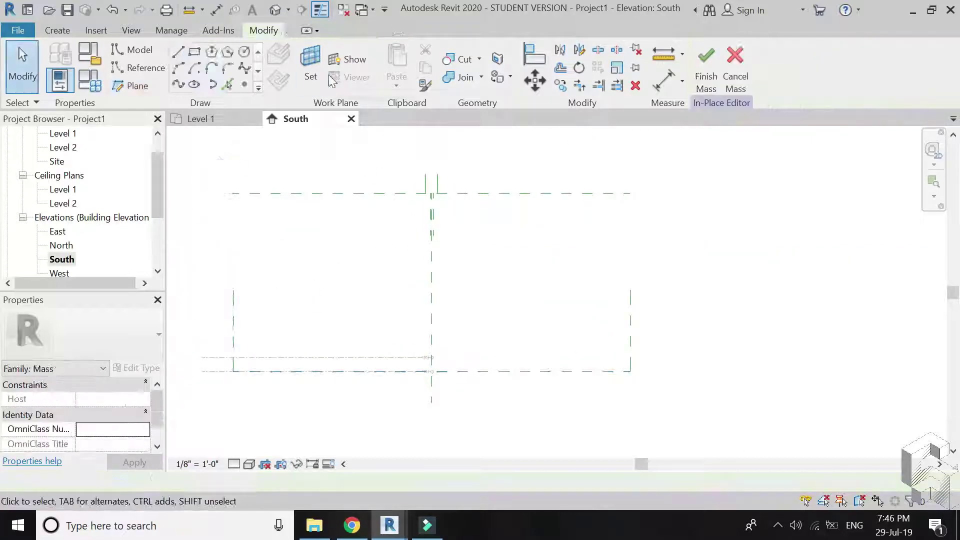
Set the work plane to the named reference plane Front.
click(310, 67)
click(726, 345)
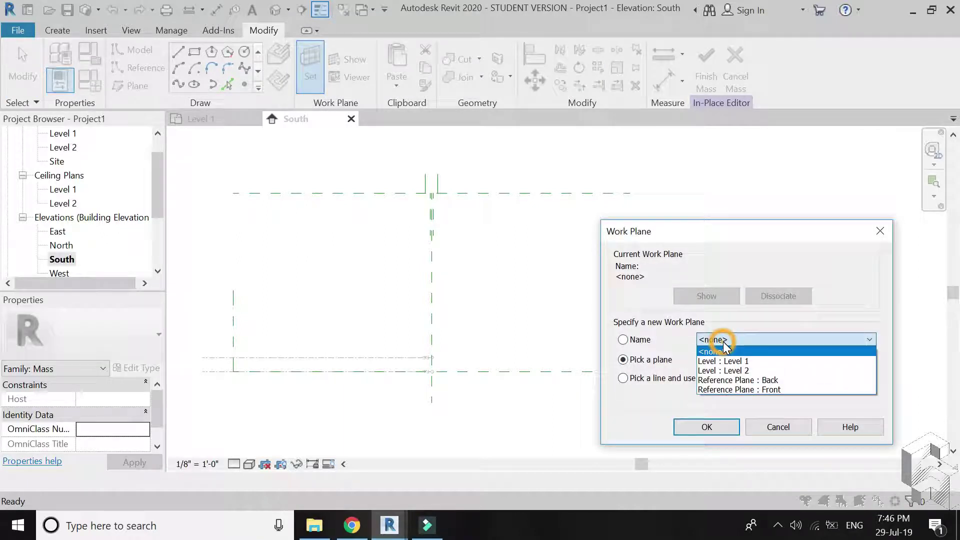
click(738, 389)
click(726, 428)
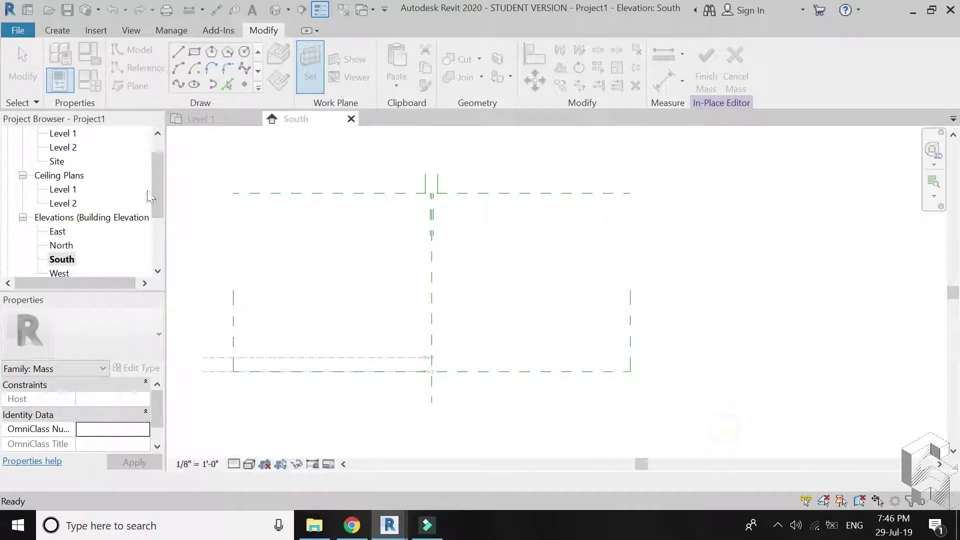
Draw chained model lines from the lower-left plane intersection up to the foot of the narrow plane pair, then 1' horizontally to the centre plane.
click(178, 52)
scroll(235, 385, up, 3)
click(237, 389)
scroll(246, 421, down, 4)
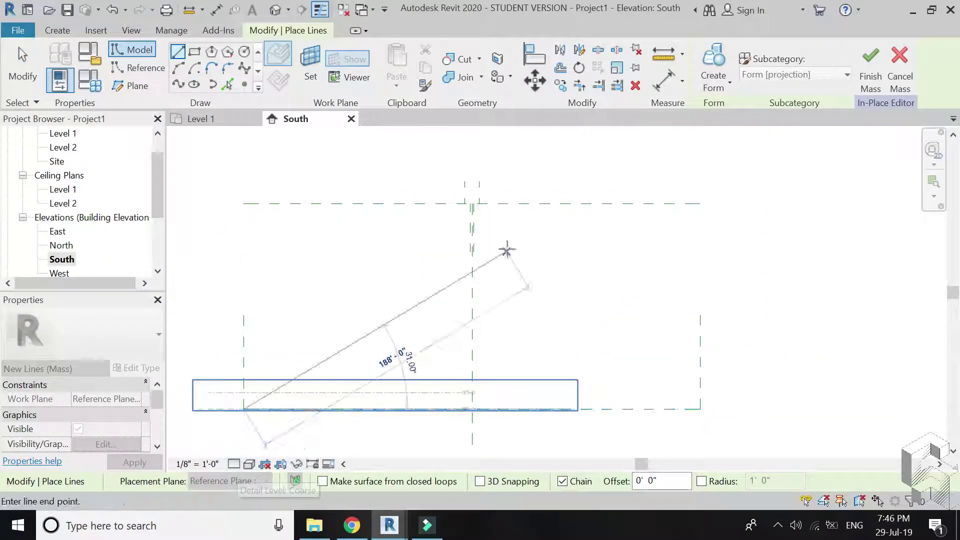
scroll(476, 250, up, 4)
scroll(406, 266, up, 2)
click(405, 266)
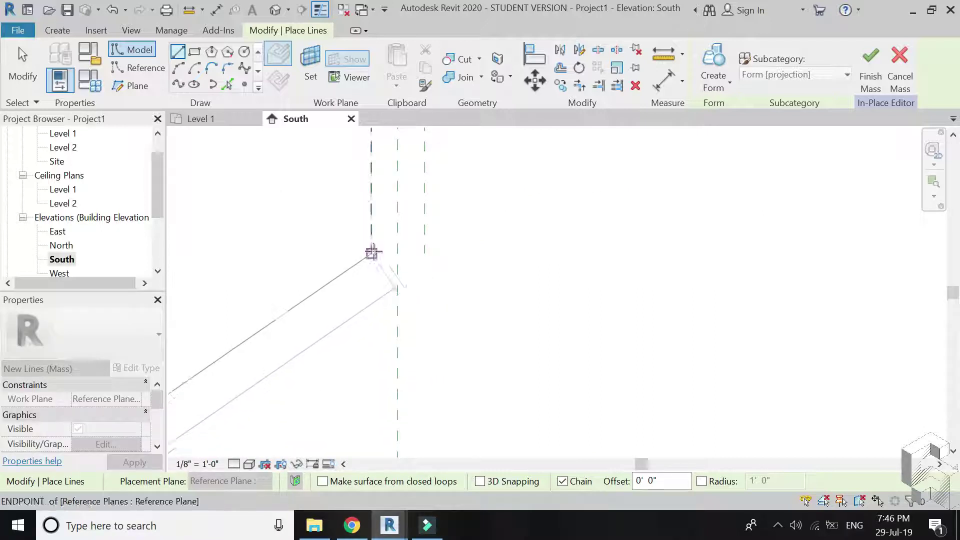
click(398, 253)
key(Escape)
key(Escape)
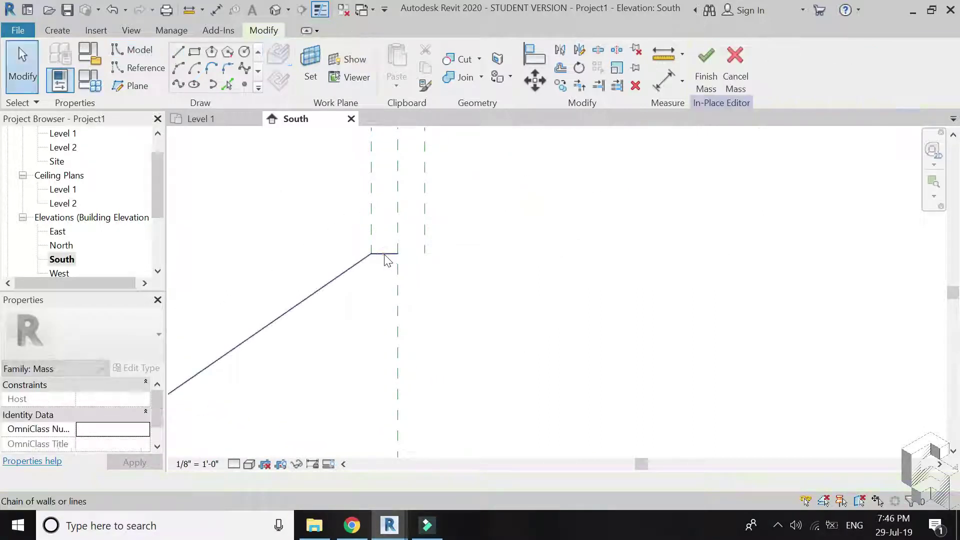
Mirror a copy of the sloped and horizontal line chain across the centre plane using a drawn vertical axis.
click(556, 54)
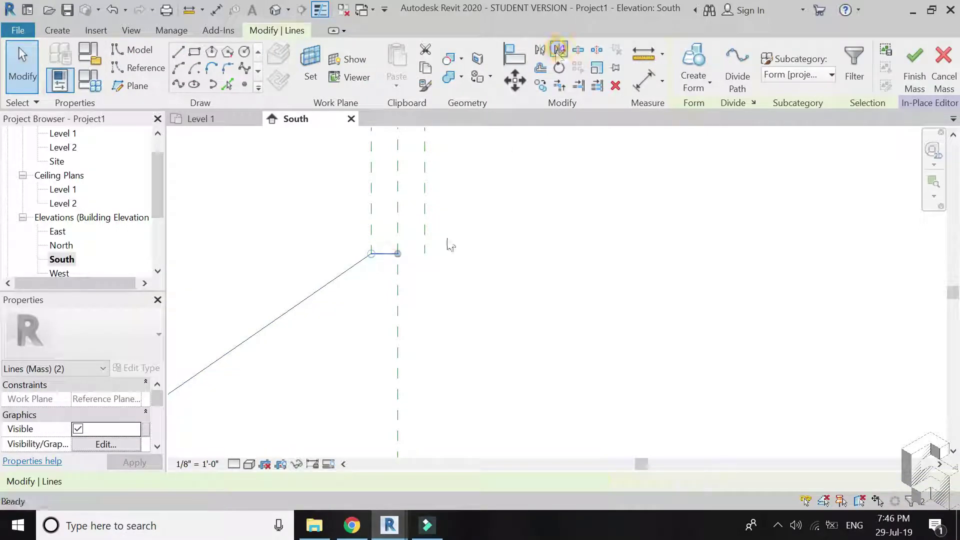
click(398, 253)
click(397, 317)
click(465, 361)
scroll(464, 359, down, 5)
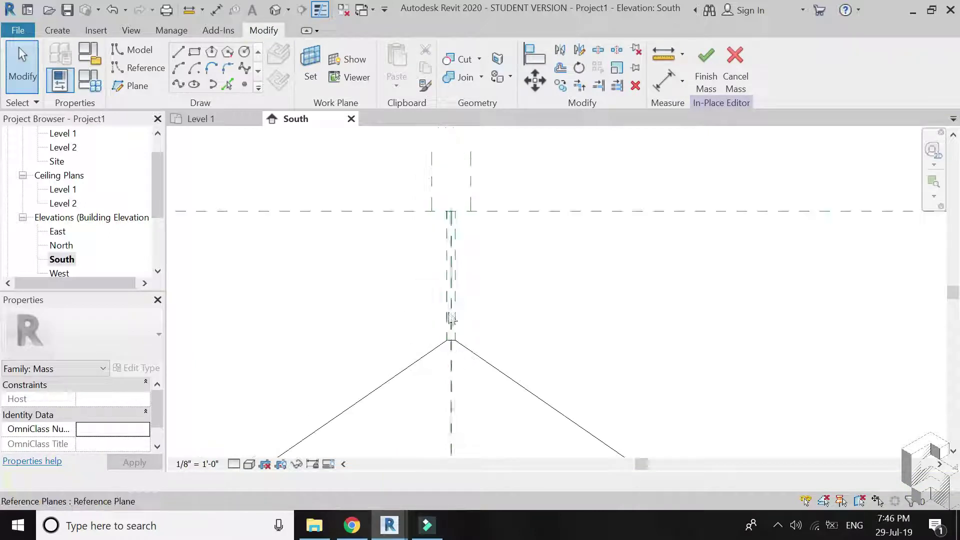
Change the work plane to the named reference plane Back.
click(320, 80)
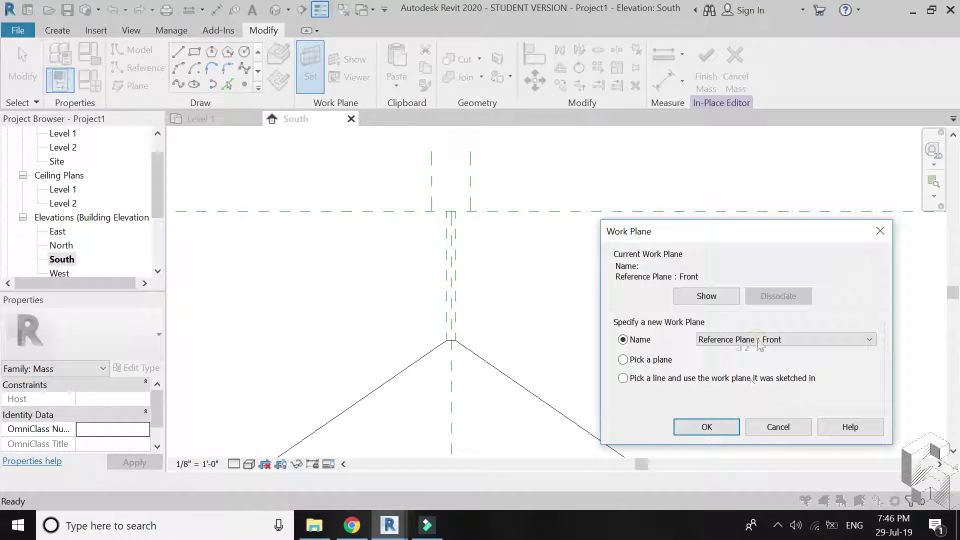
click(759, 342)
click(771, 371)
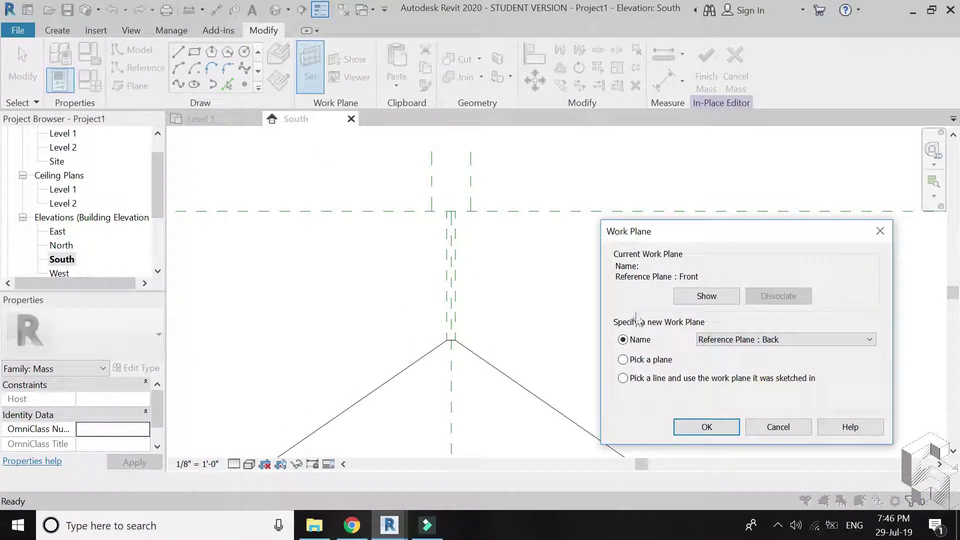
click(707, 426)
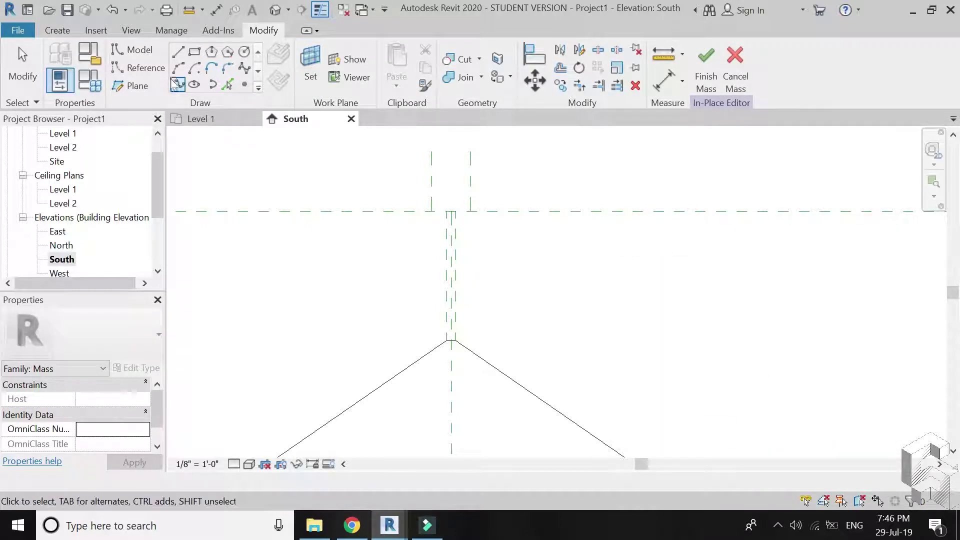
Draw a model line about 4'-6" long down the left slope of the front profile, starting at its upper end.
click(178, 50)
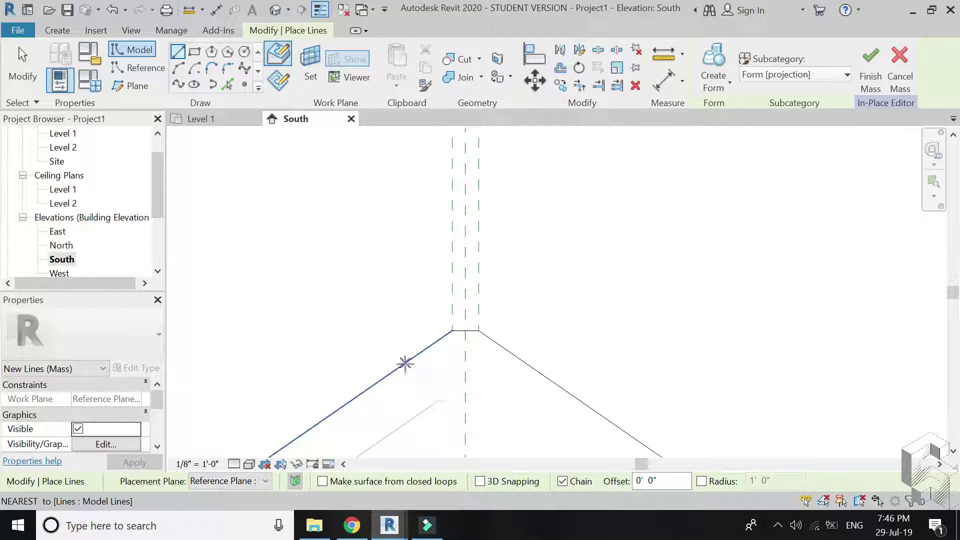
key(Escape)
key(Escape)
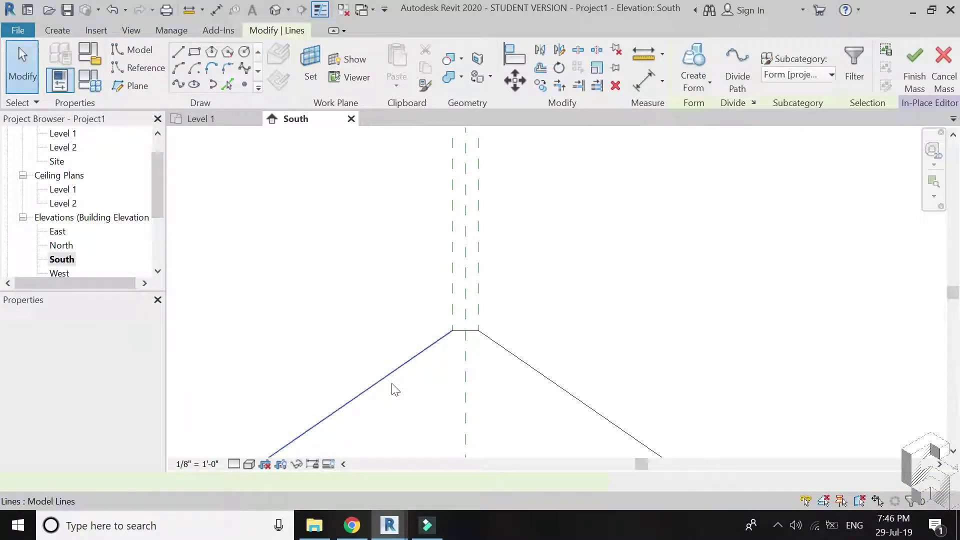
Move the short sloped line by its upper end to where the left narrow plane meets the upper horizontal plane.
click(367, 396)
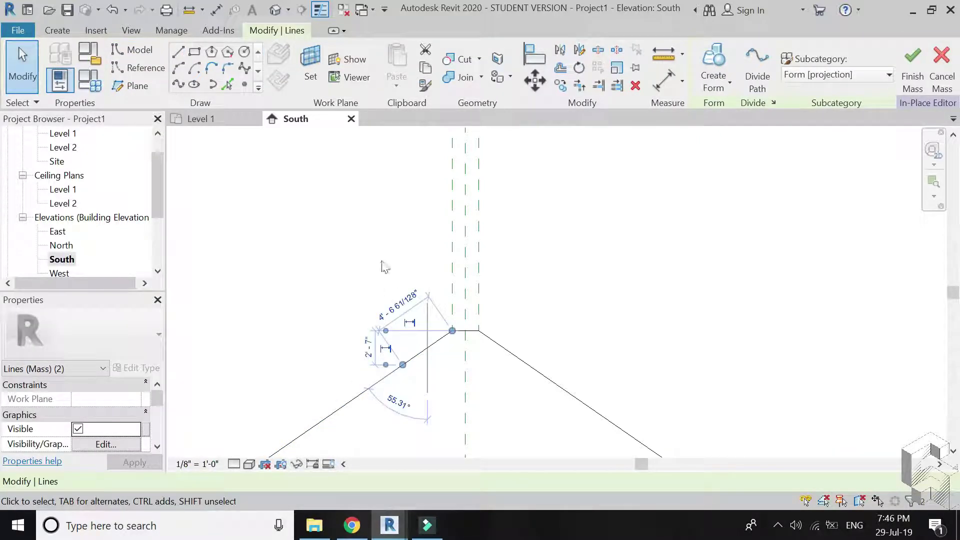
click(534, 80)
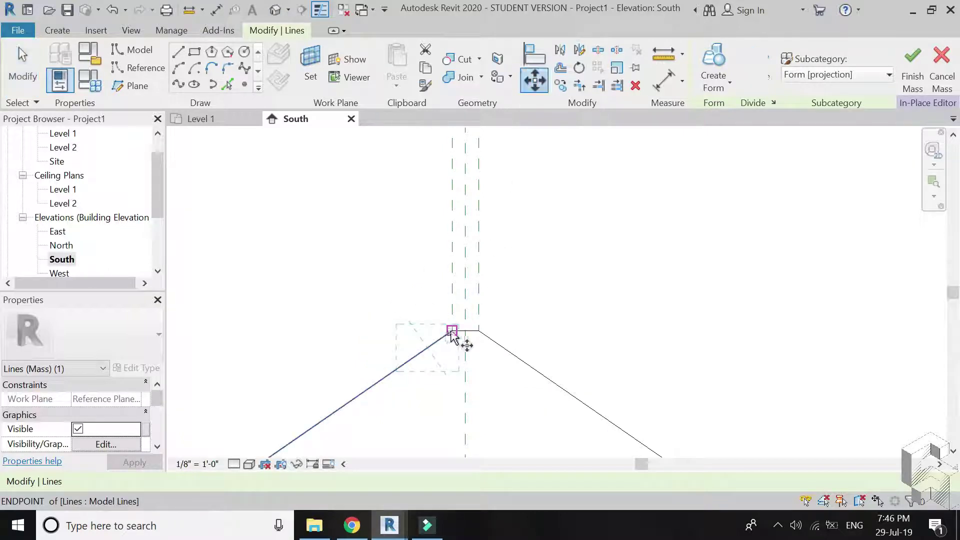
click(452, 331)
scroll(437, 390, down, 4)
scroll(448, 167, up, 4)
scroll(447, 190, up, 1)
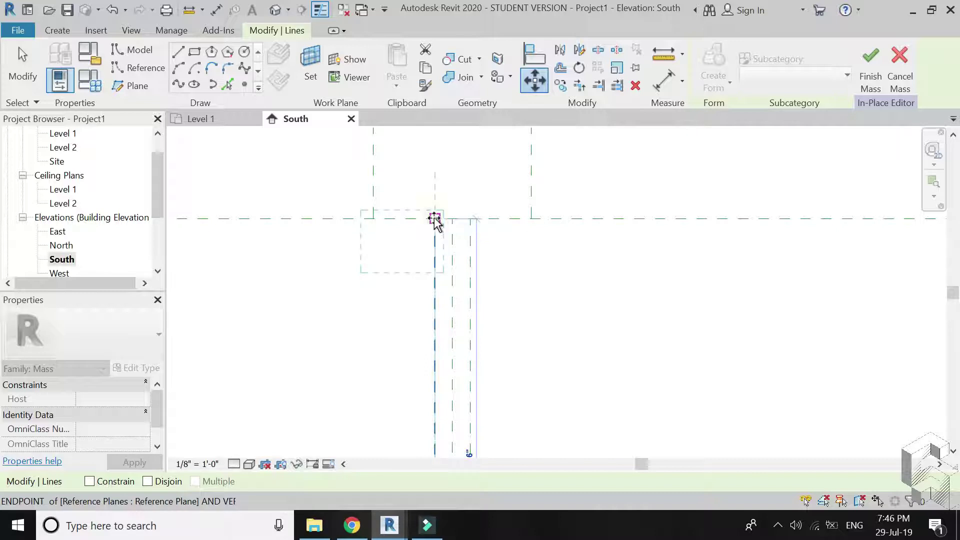
click(435, 219)
key(Escape)
Shorten the moved sloped line so its lower end lines up with the left outer short vertical plane.
scroll(400, 209, up, 2)
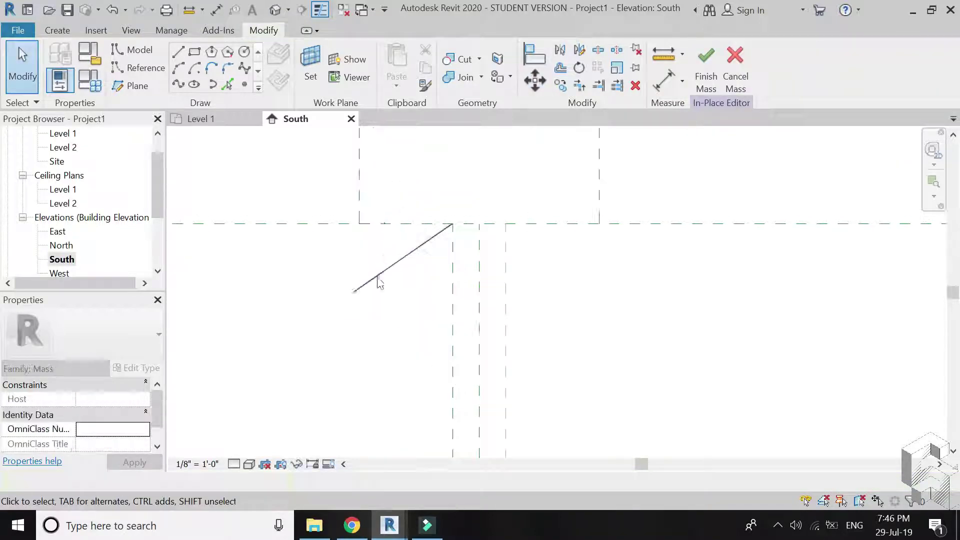
click(368, 283)
drag(353, 293, 359, 288)
key(Escape)
key(Escape)
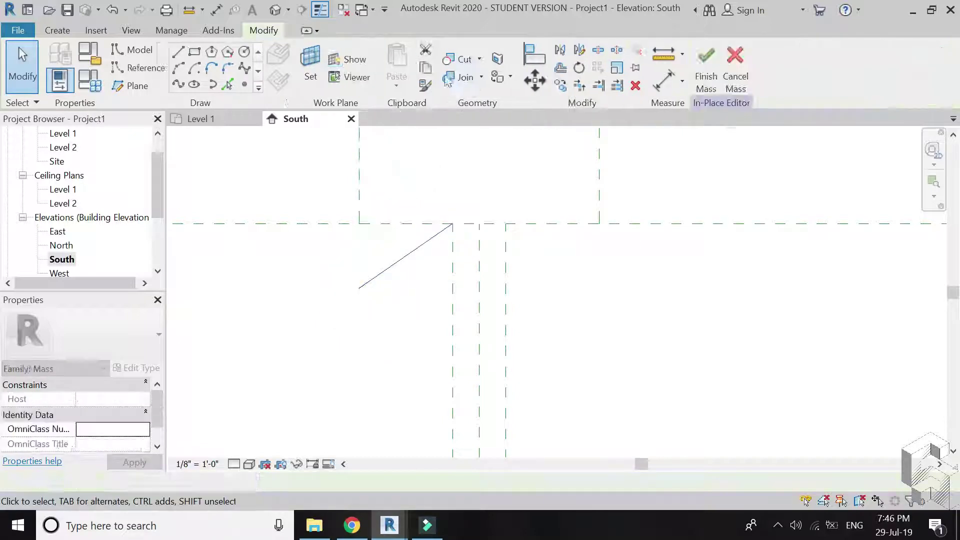
Draw a horizontal model line from the upper end of the short sloped line to the centre plane.
key(l)
key(i)
click(453, 223)
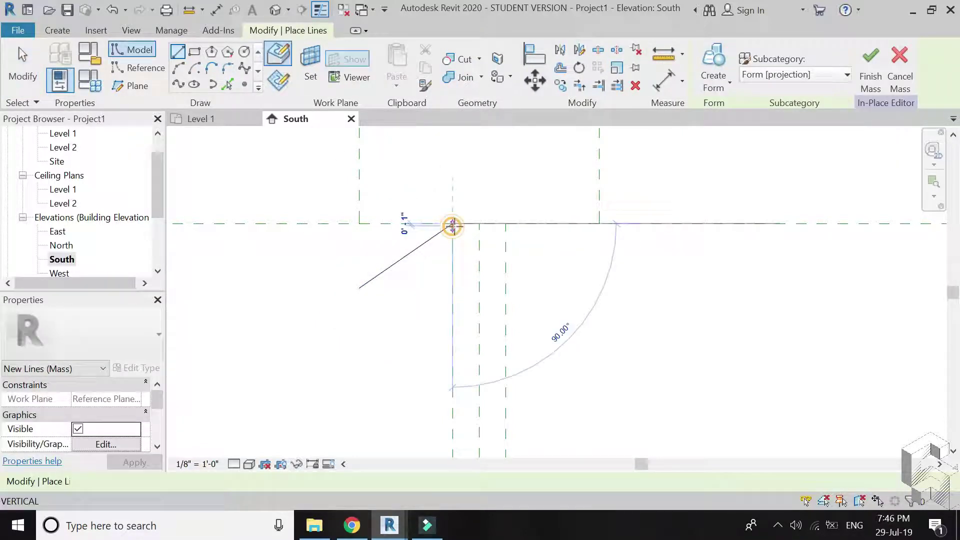
click(468, 243)
key(Escape)
key(Escape)
Mirror a copy of the small upper line chain across the centre plane using a drawn vertical axis.
key(Tab)
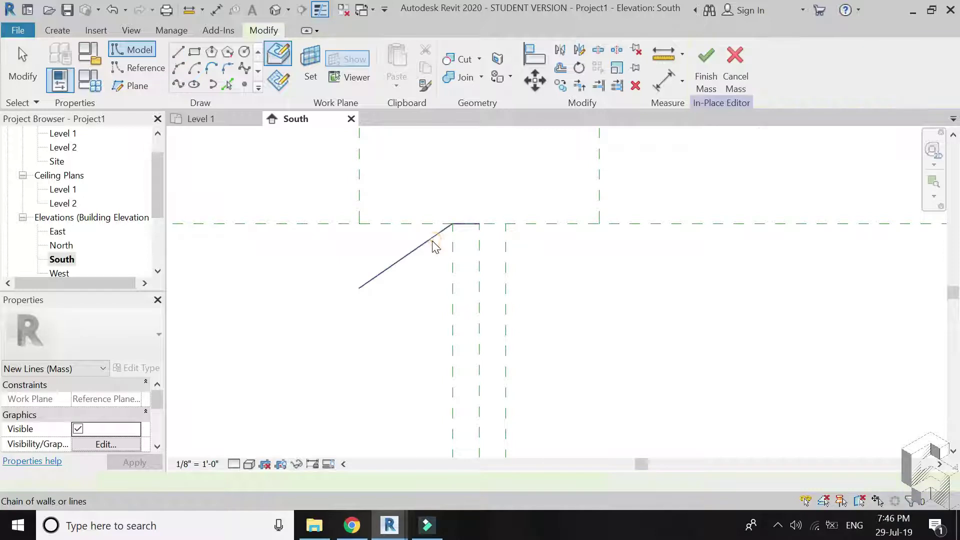
click(444, 231)
click(559, 50)
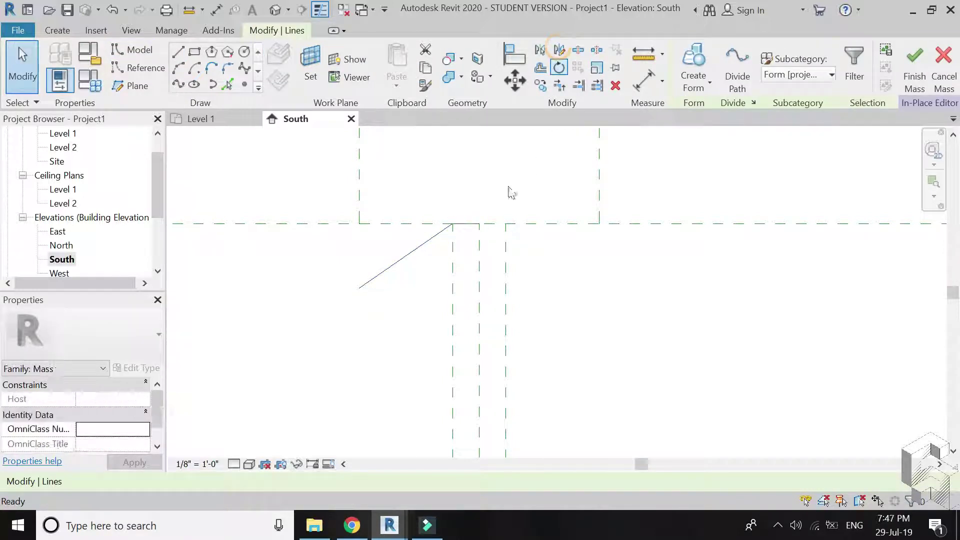
click(479, 224)
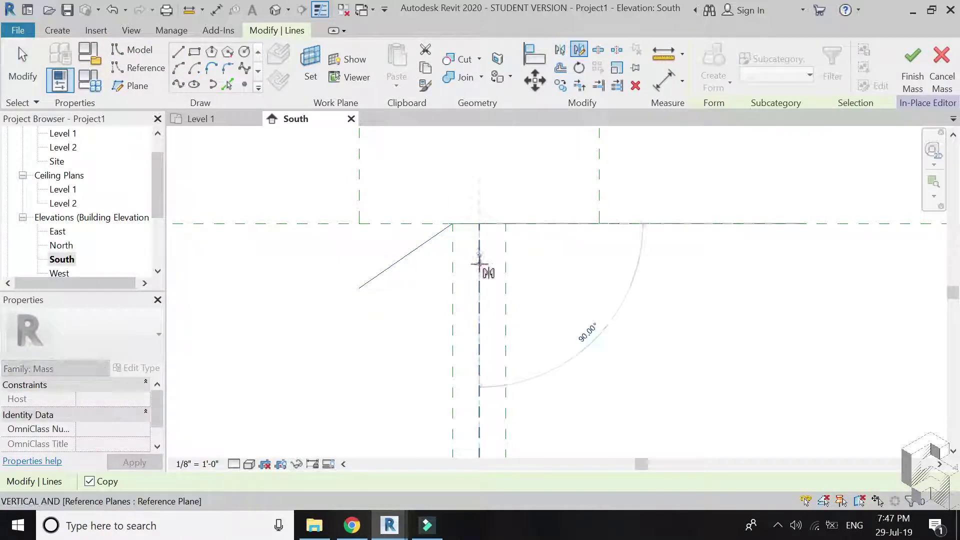
click(440, 246)
key(Escape)
scroll(480, 232, down, 5)
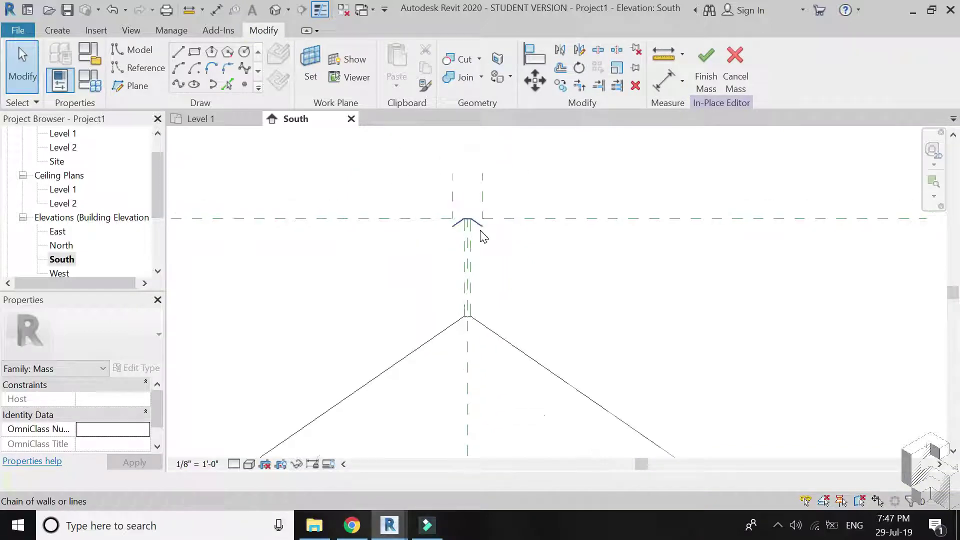
Create a form between the large front profile and the small back profile in the 3D view.
scroll(480, 240, down, 4)
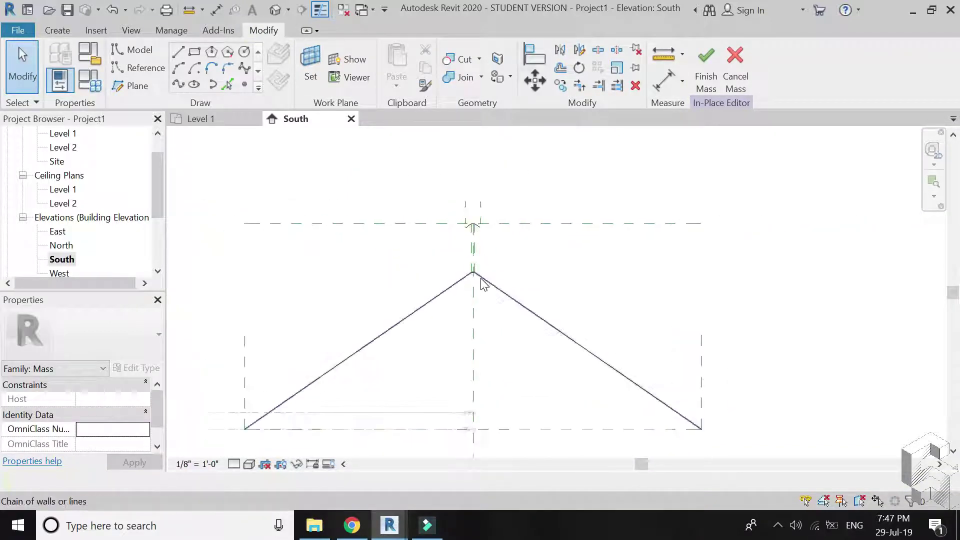
click(275, 10)
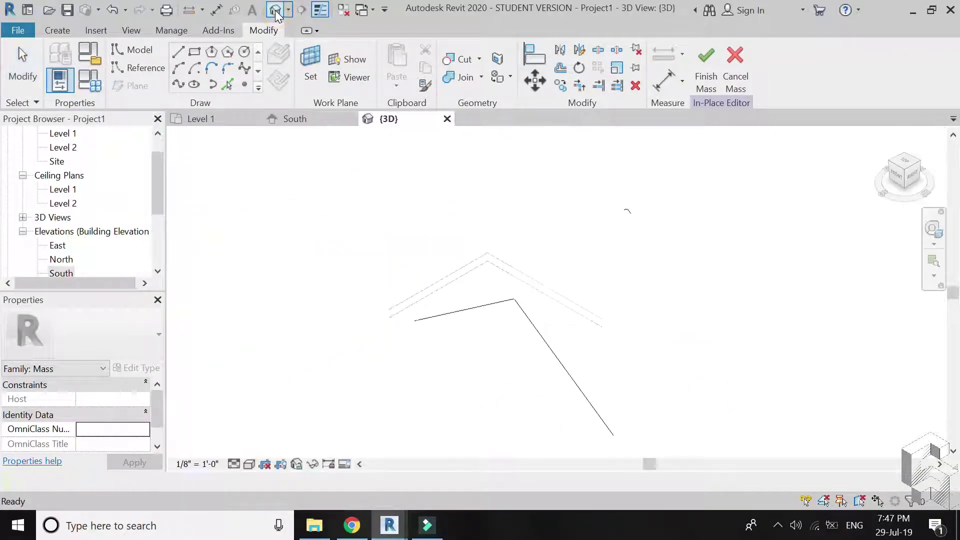
click(552, 355)
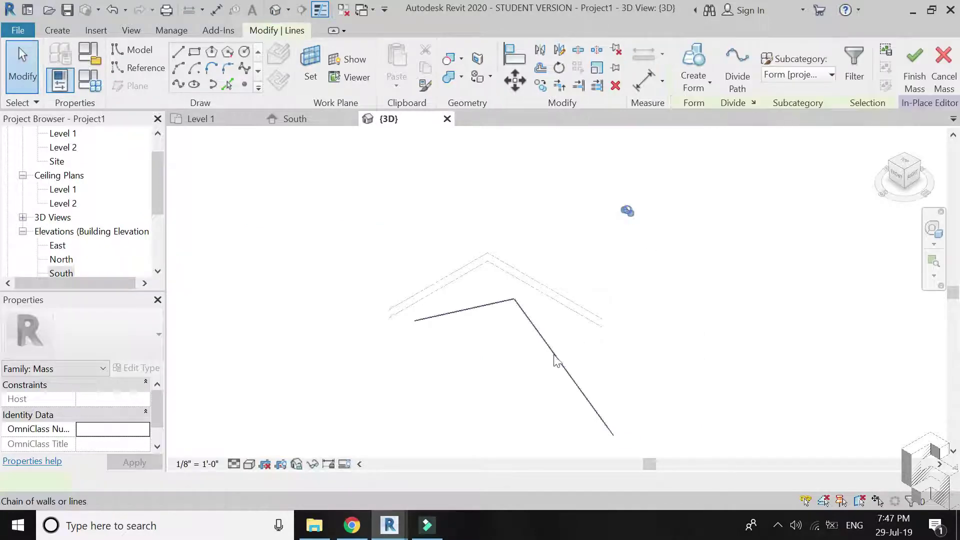
ctrl+click(572, 285)
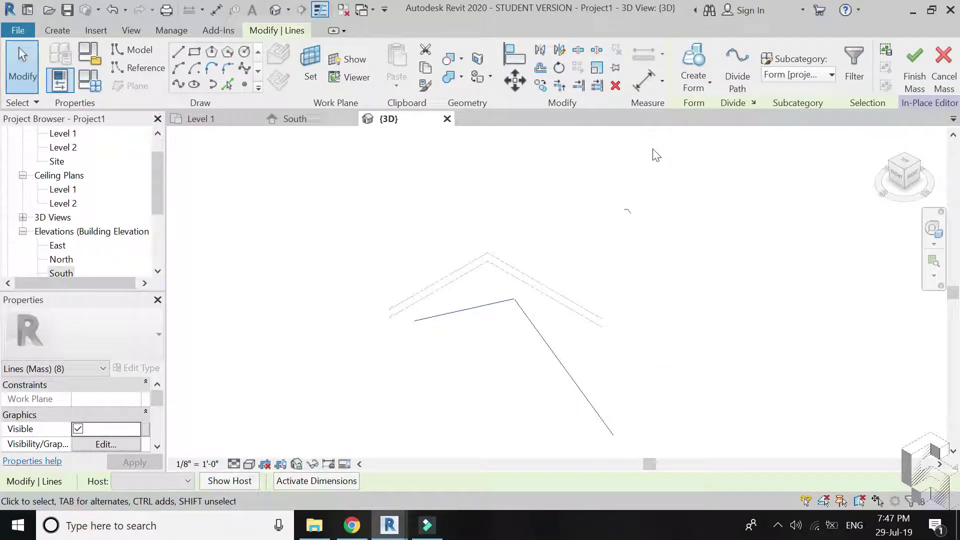
click(694, 59)
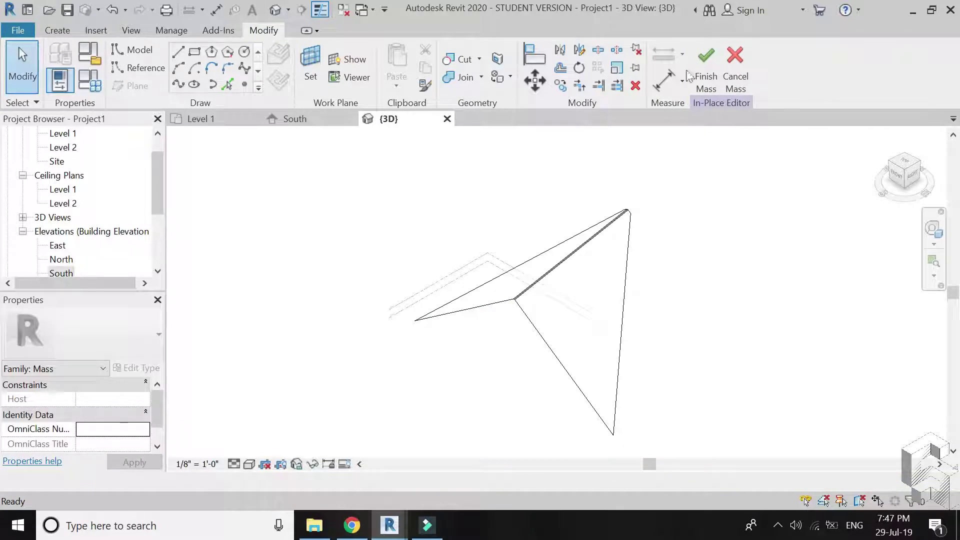
Display the form with shaded surfaces and orient the 3D view to the top.
click(249, 465)
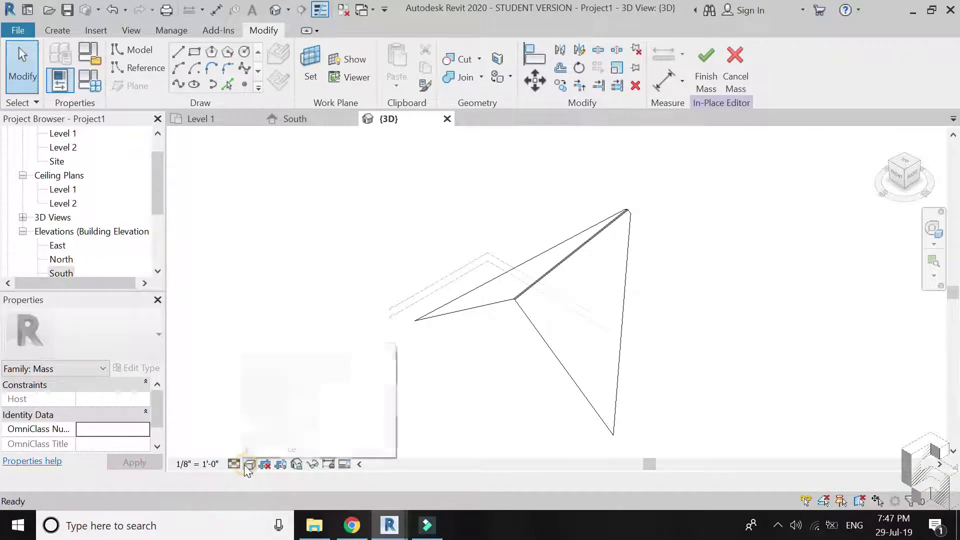
click(266, 435)
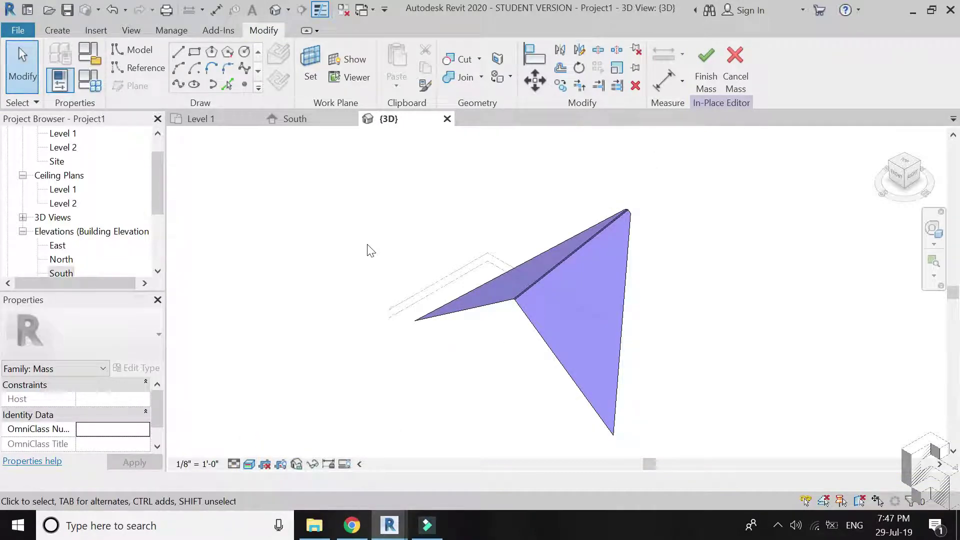
click(906, 163)
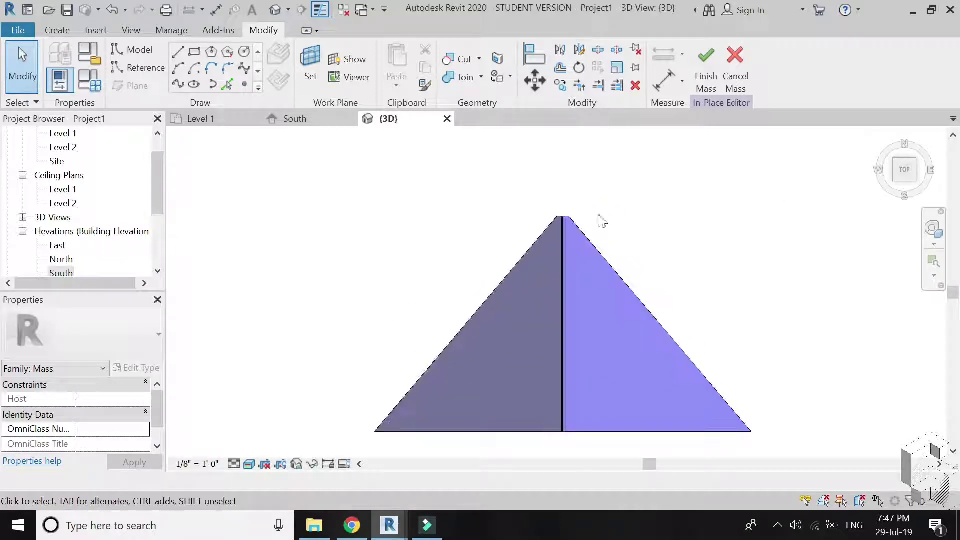
Mirror a copy of the form across a drawn horizontal axis just beyond its narrow end.
drag(590, 207, 517, 244)
key(d)
key(m)
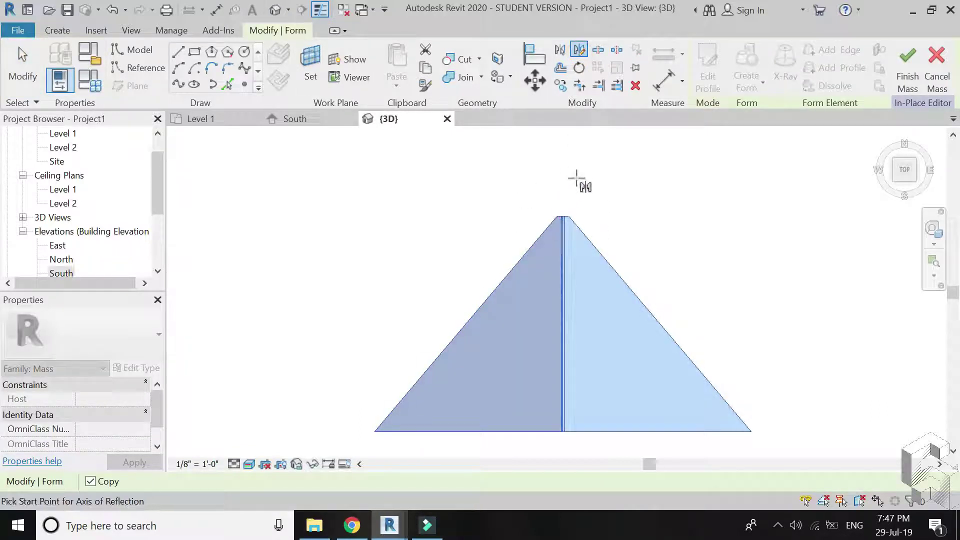
scroll(561, 219, up, 2)
click(546, 247)
click(589, 246)
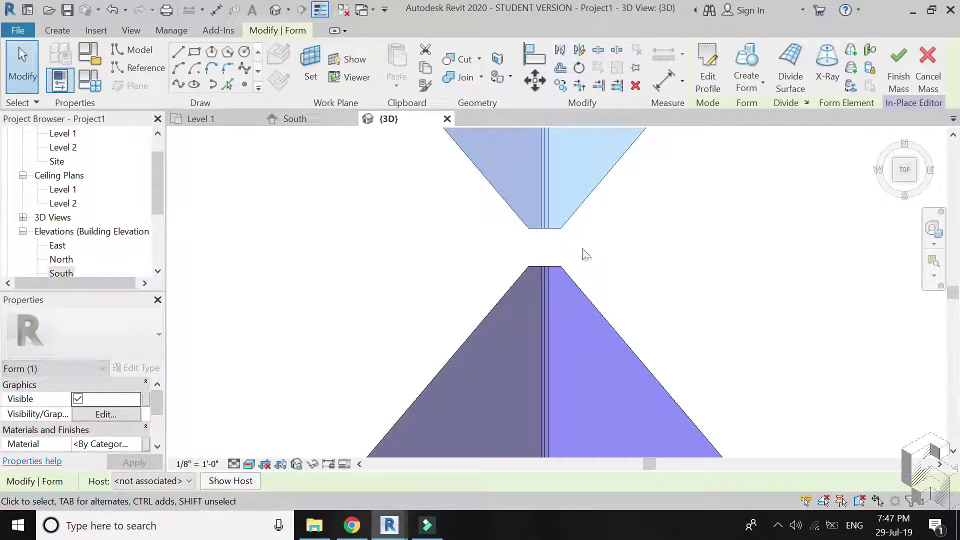
click(463, 280)
Rotate a copy of both opposing forms by 90° about the centre point between their narrow ends.
scroll(463, 283, down, 3)
drag(525, 245, 448, 302)
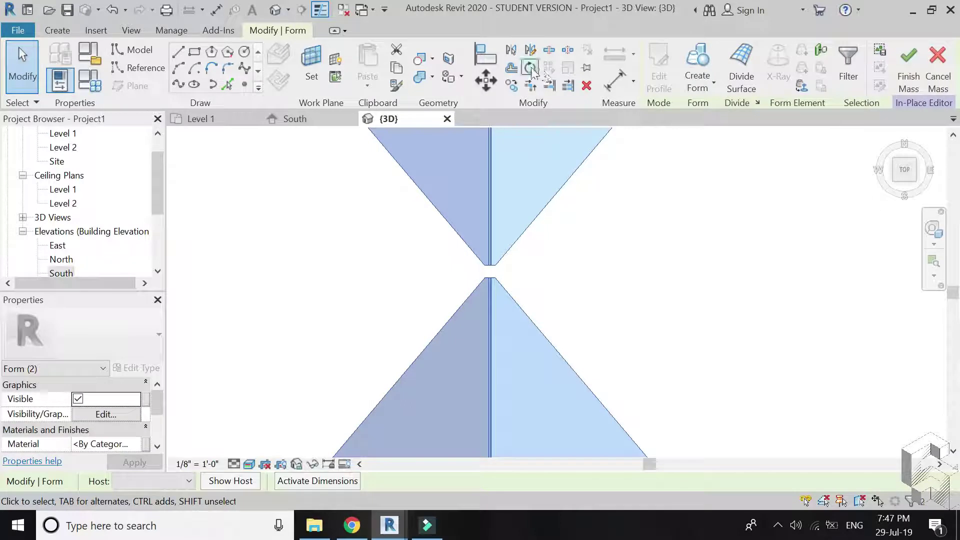
click(533, 71)
click(137, 481)
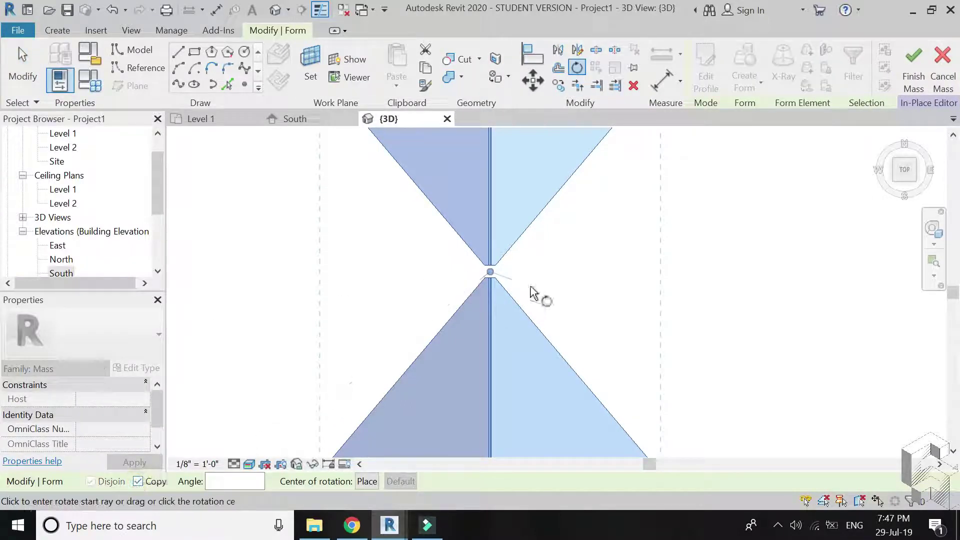
scroll(520, 279, up, 5)
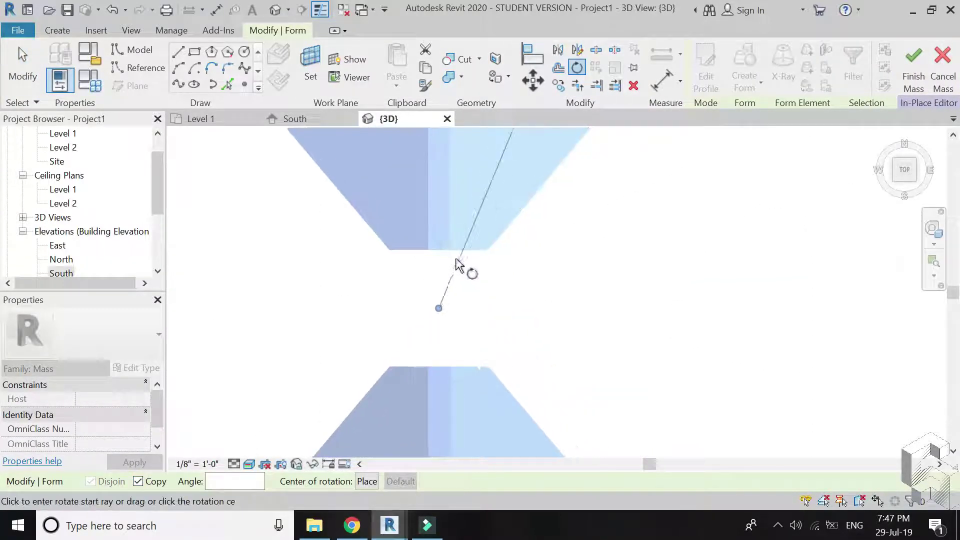
click(440, 241)
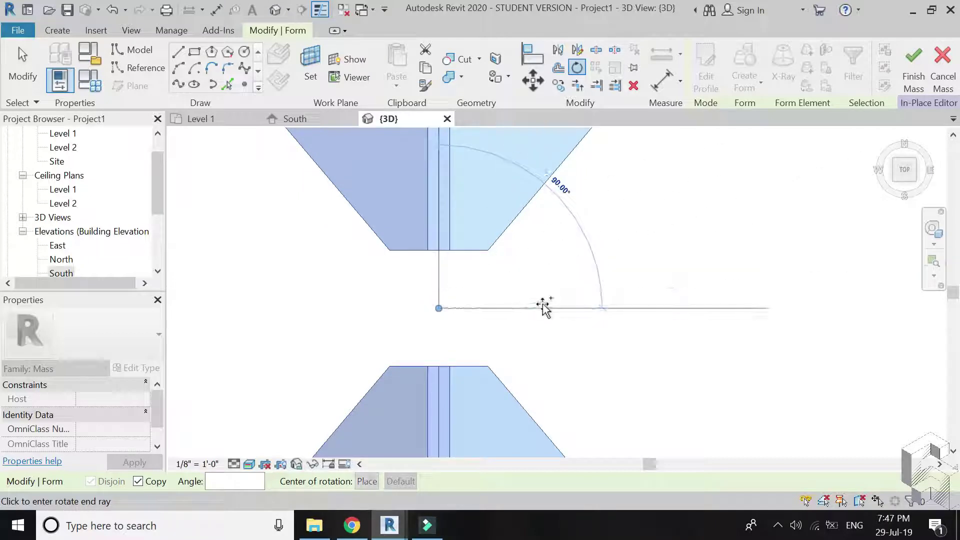
click(543, 306)
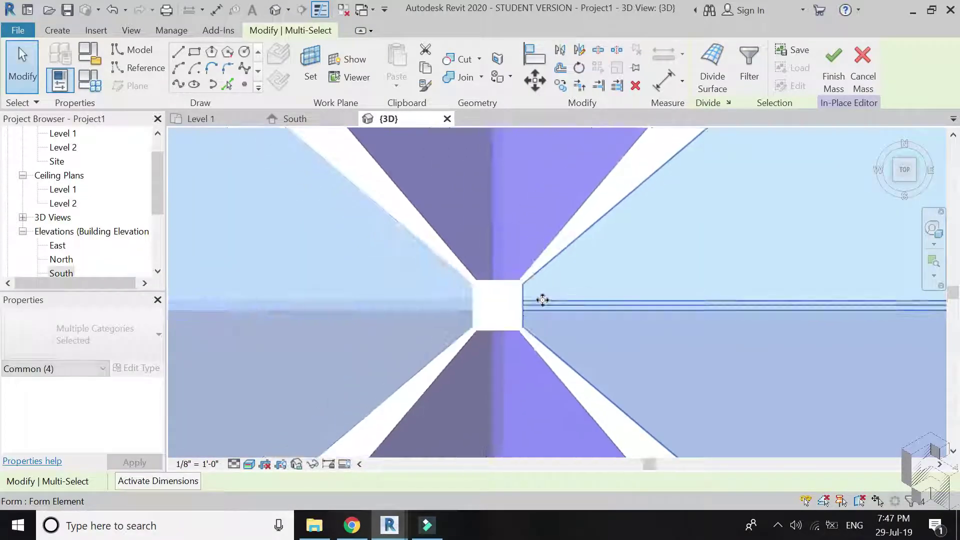
scroll(506, 276, down, 6)
key(Escape)
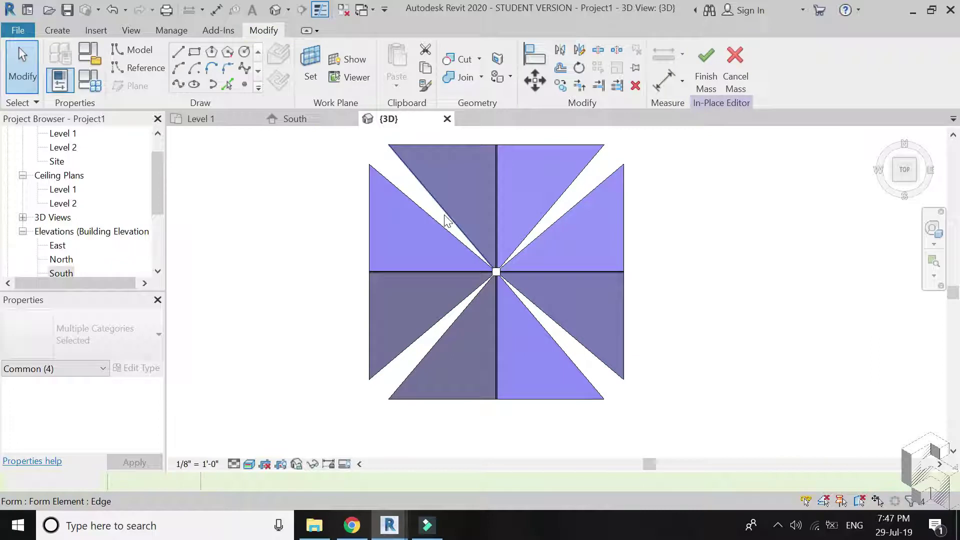
Create a surface form between the two facing form edges across the north-west gap, choosing the flat surface option.
scroll(445, 217, up, 2)
click(435, 210)
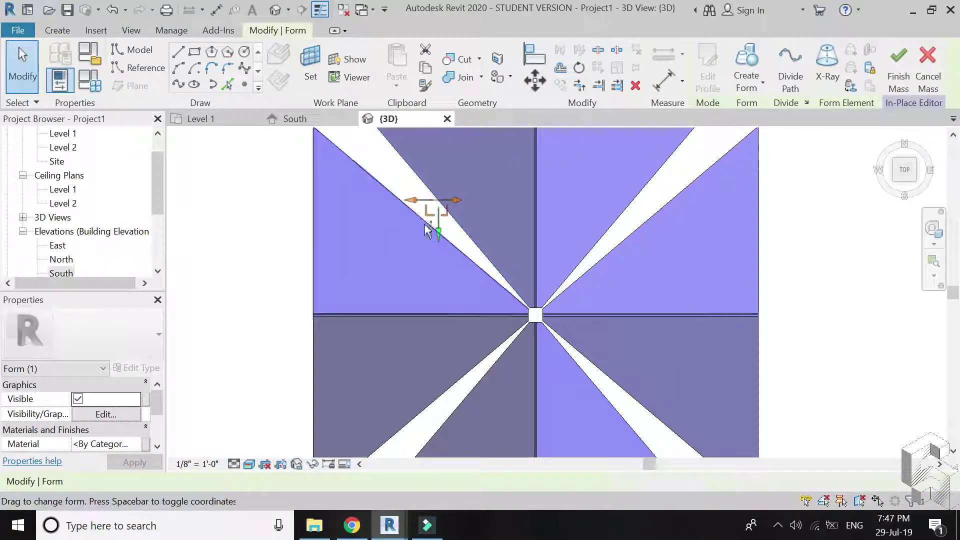
ctrl+click(536, 223)
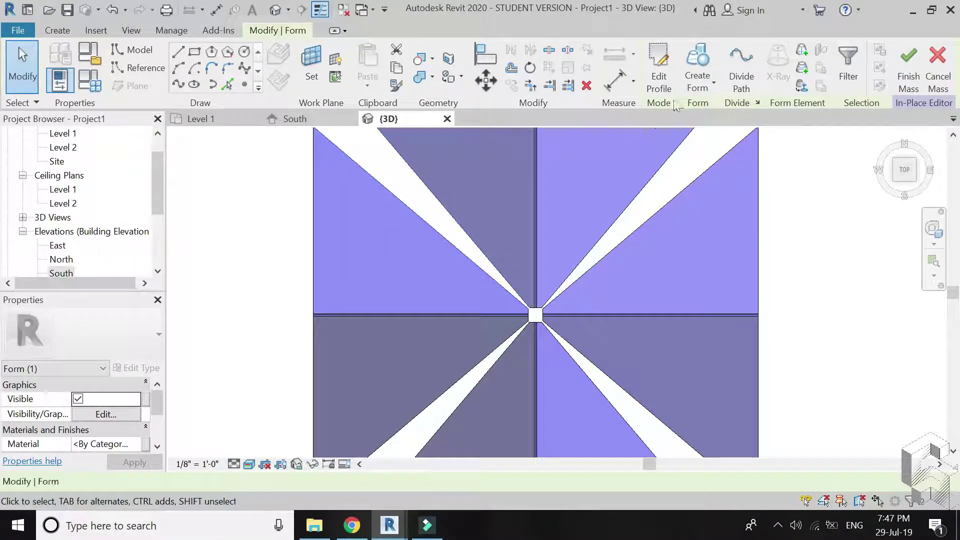
click(698, 70)
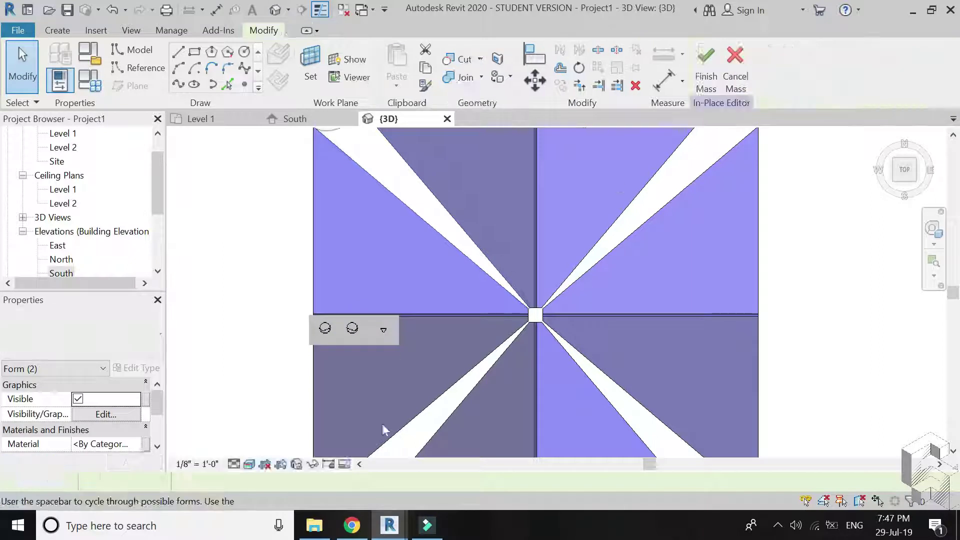
click(385, 330)
Fill the south-west gap with a surface form created between its two facing form edges.
scroll(478, 242, down, 2)
scroll(469, 339, up, 3)
scroll(470, 340, up, 2)
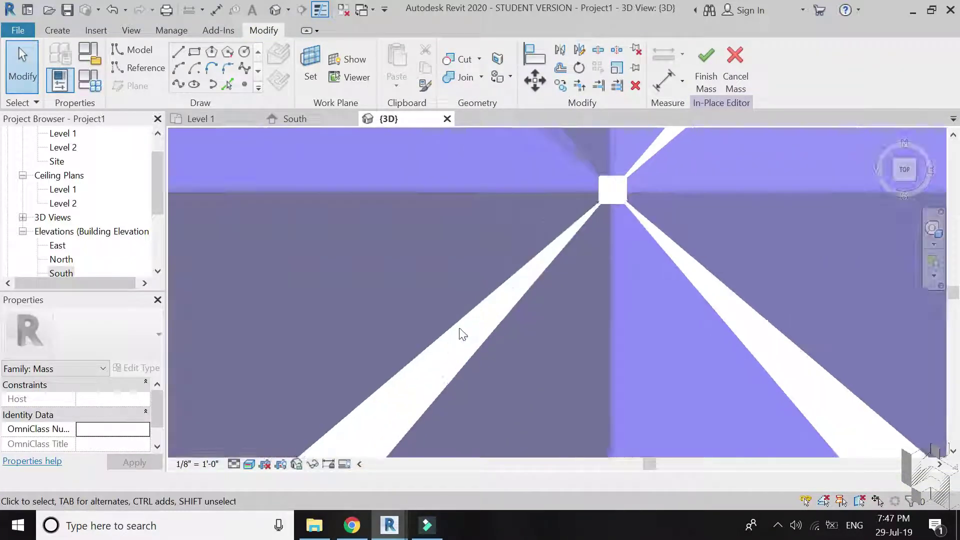
click(471, 351)
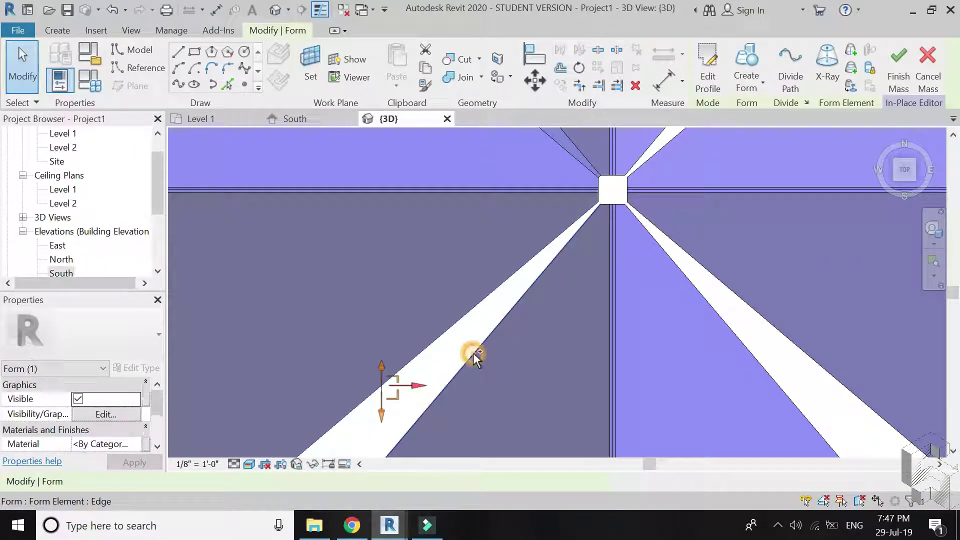
ctrl+click(602, 214)
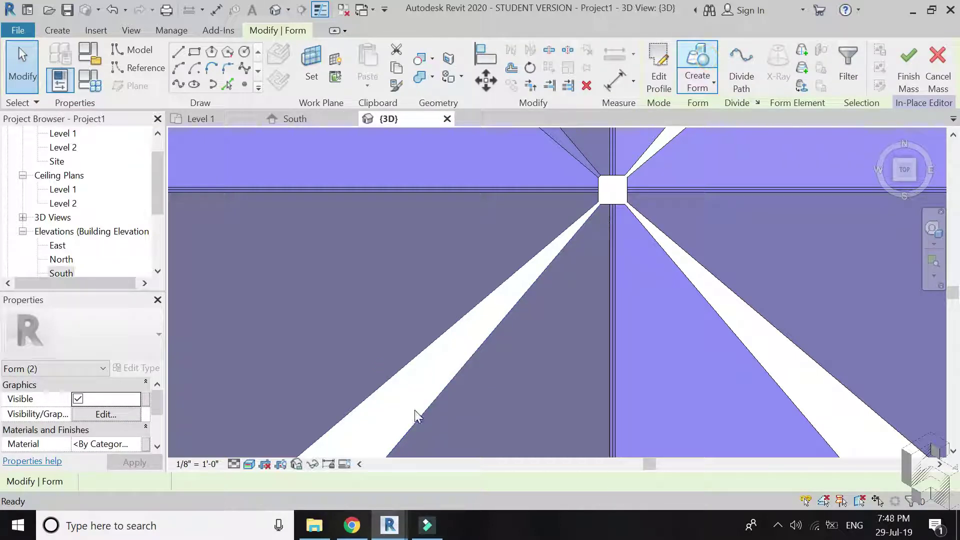
click(207, 496)
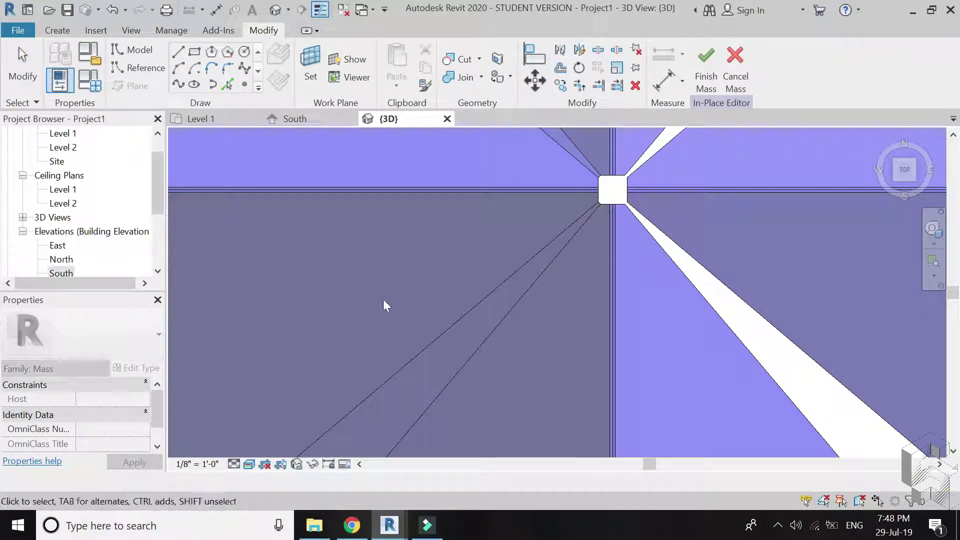
Fill the south-east gap with a flat surface form created between its two facing form edges.
scroll(383, 299, down, 3)
scroll(479, 328, up, 5)
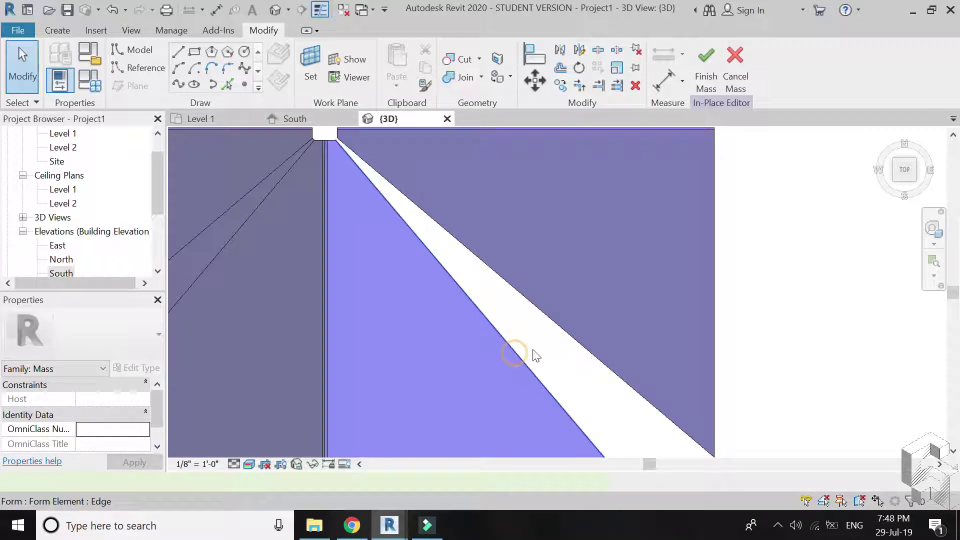
click(548, 350)
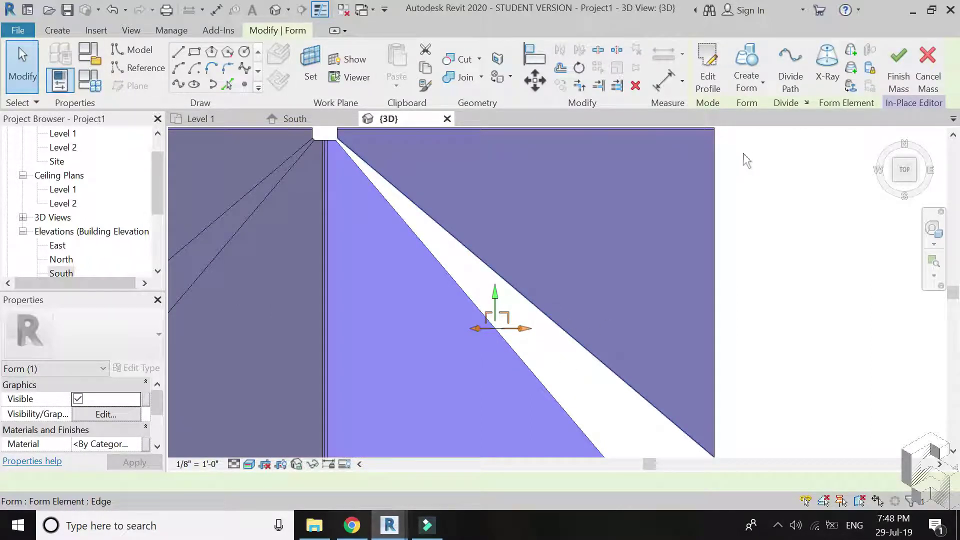
click(699, 55)
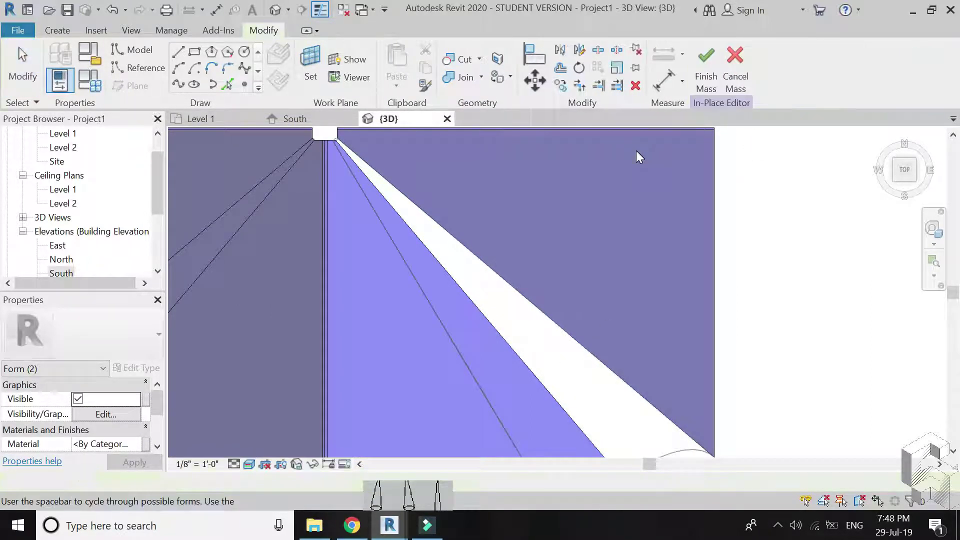
click(442, 498)
Fill the north-east gap with a flat surface form created between its two facing form edges.
scroll(523, 390, down, 5)
scroll(515, 365, up, 8)
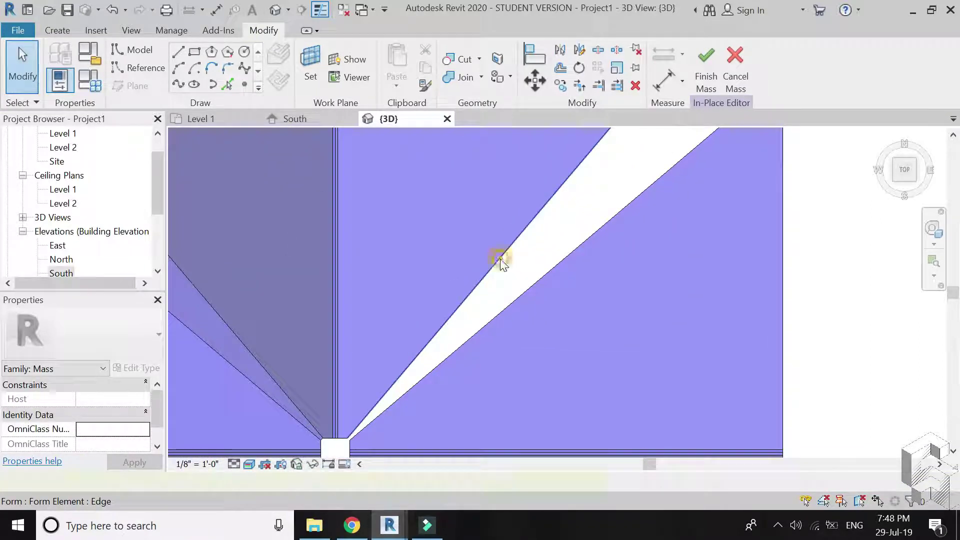
click(499, 259)
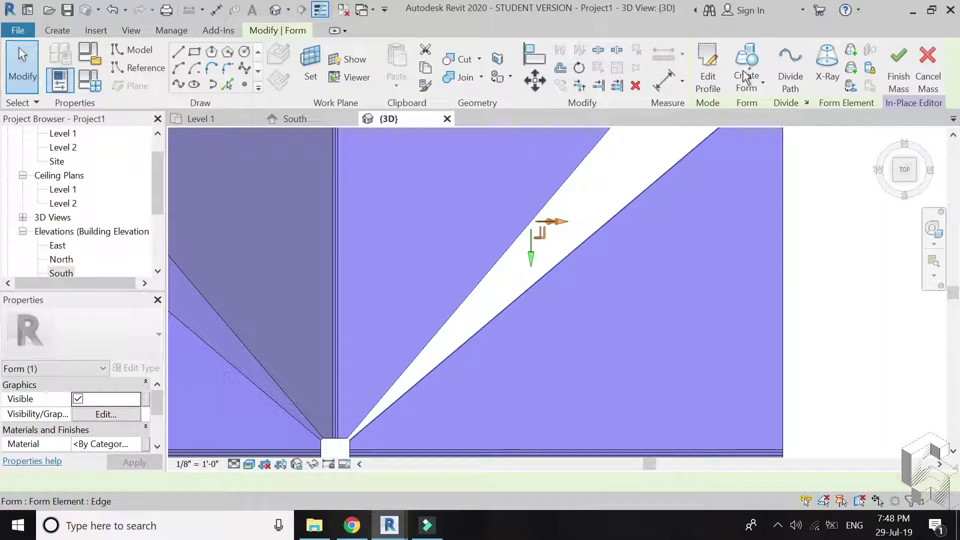
click(700, 56)
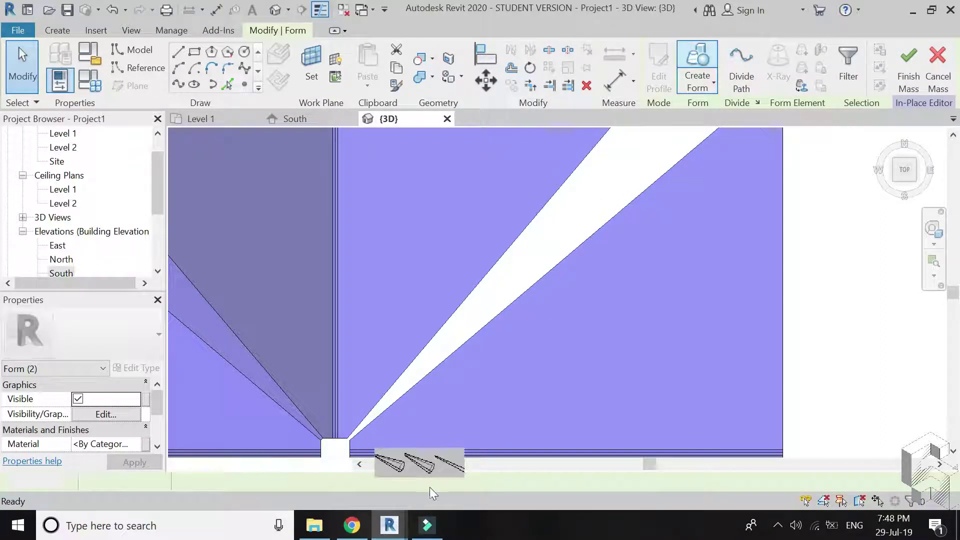
click(461, 460)
Finish the in-place mass and dismiss the mesh geometry warning.
scroll(538, 203, down, 5)
scroll(539, 199, down, 2)
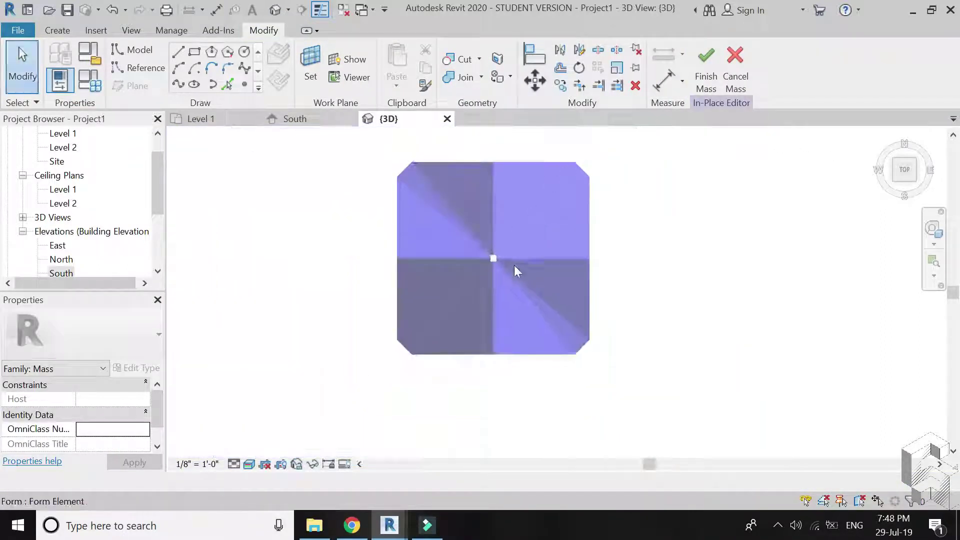
scroll(512, 265, up, 2)
scroll(477, 338, down, 2)
scroll(488, 198, up, 1)
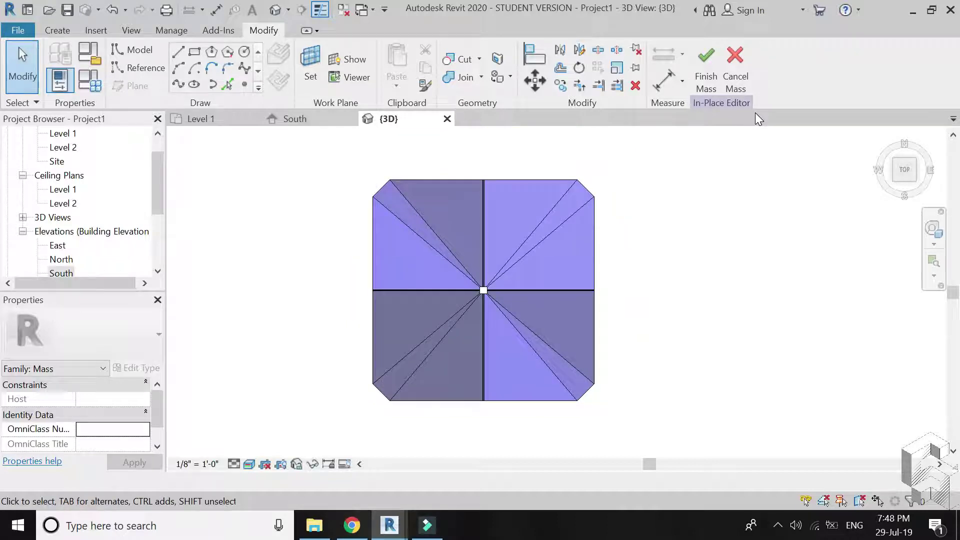
click(705, 76)
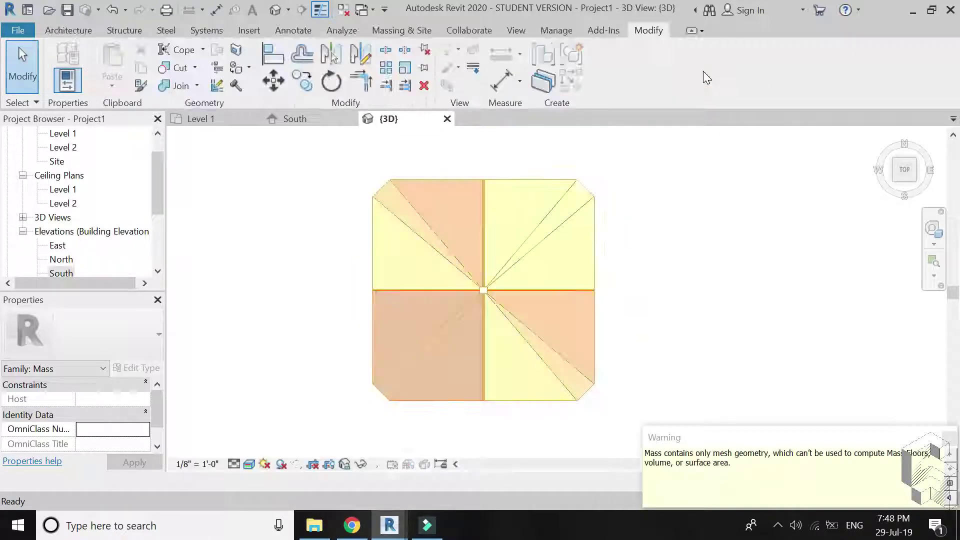
click(950, 440)
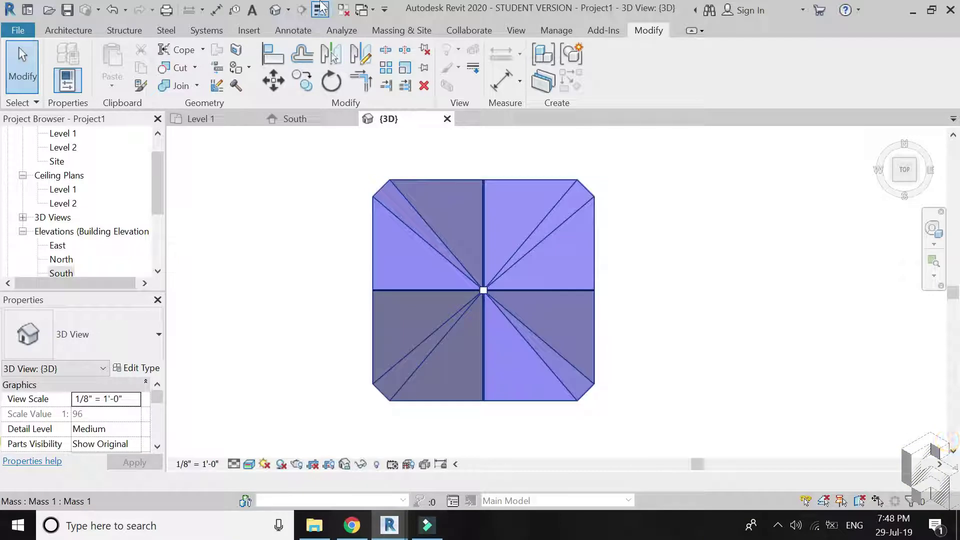
Create a Generic - 12" roof by face on the north form's two large faces and the narrow strips between them.
click(397, 29)
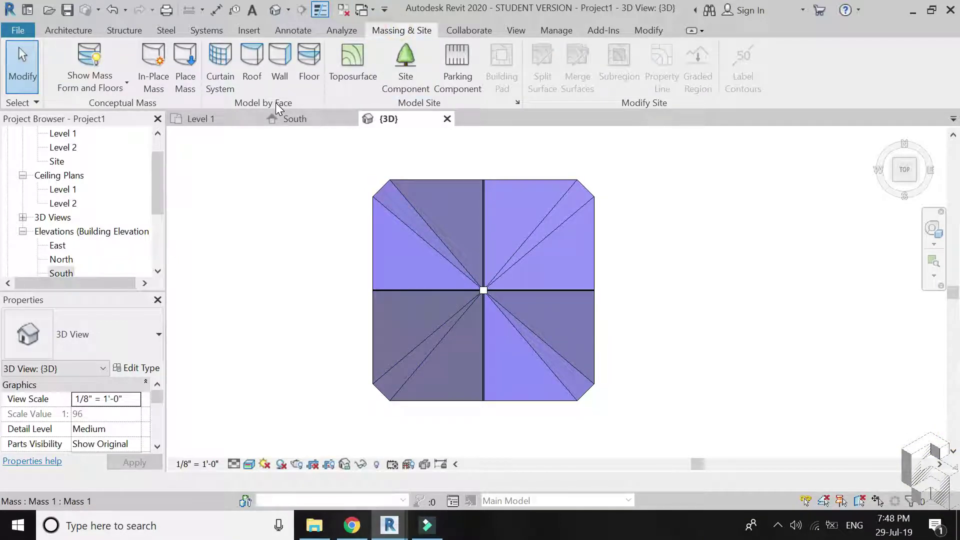
click(253, 64)
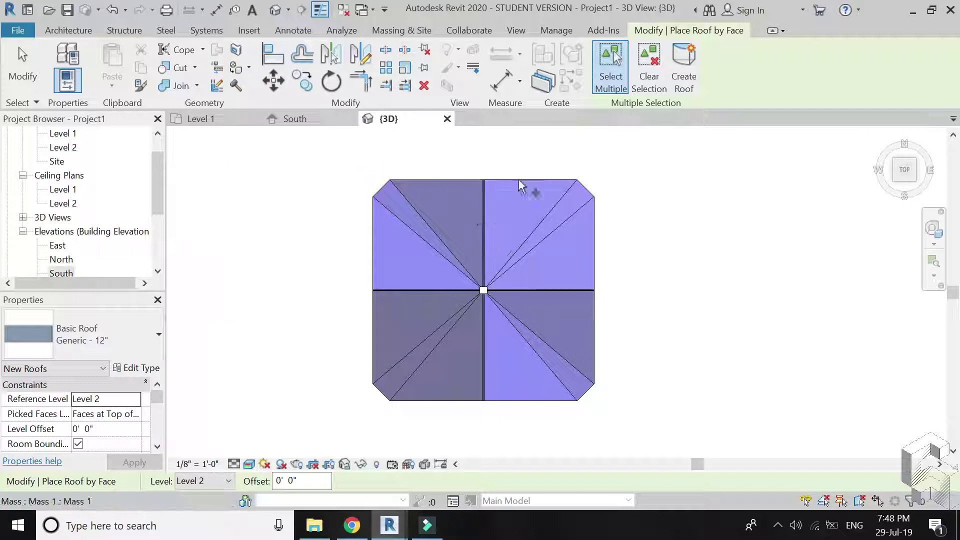
click(471, 184)
scroll(471, 184, up, 5)
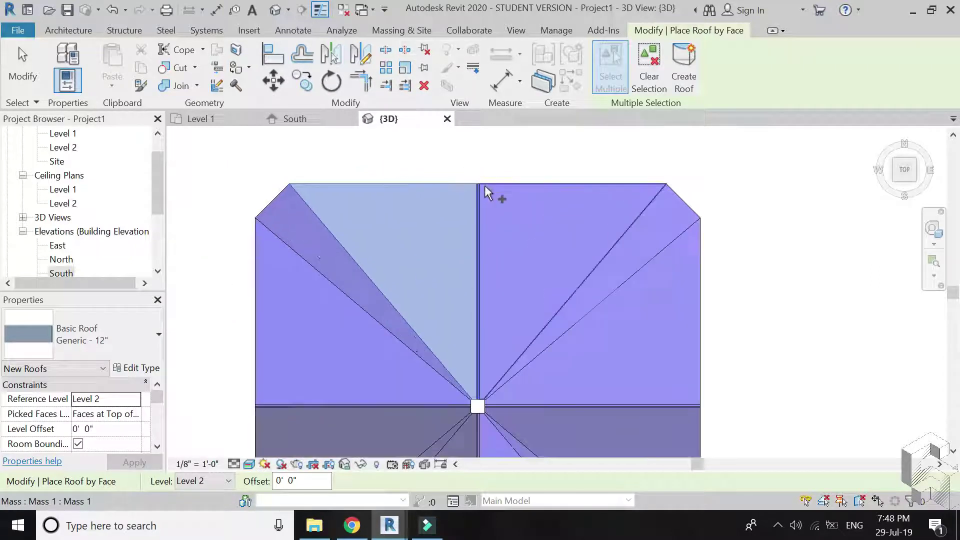
scroll(470, 186, up, 2)
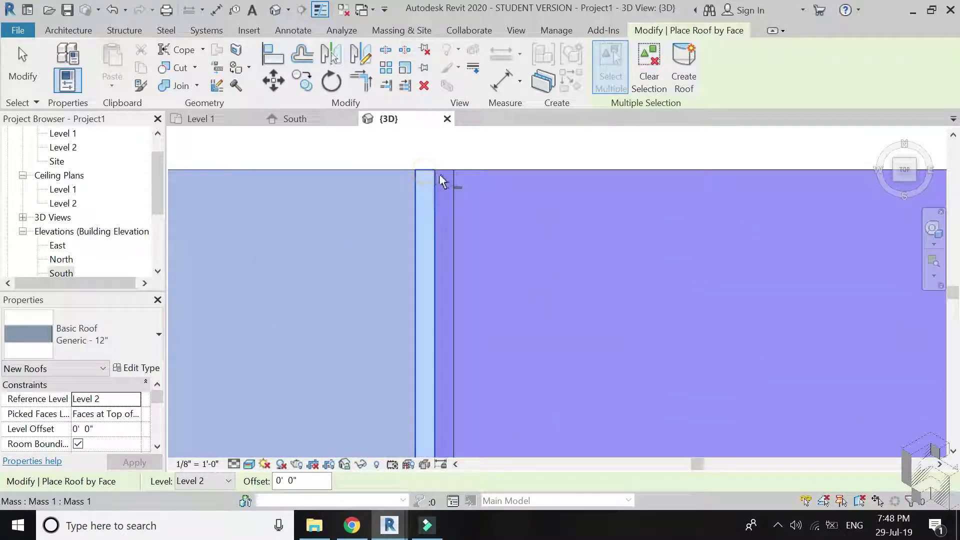
click(467, 172)
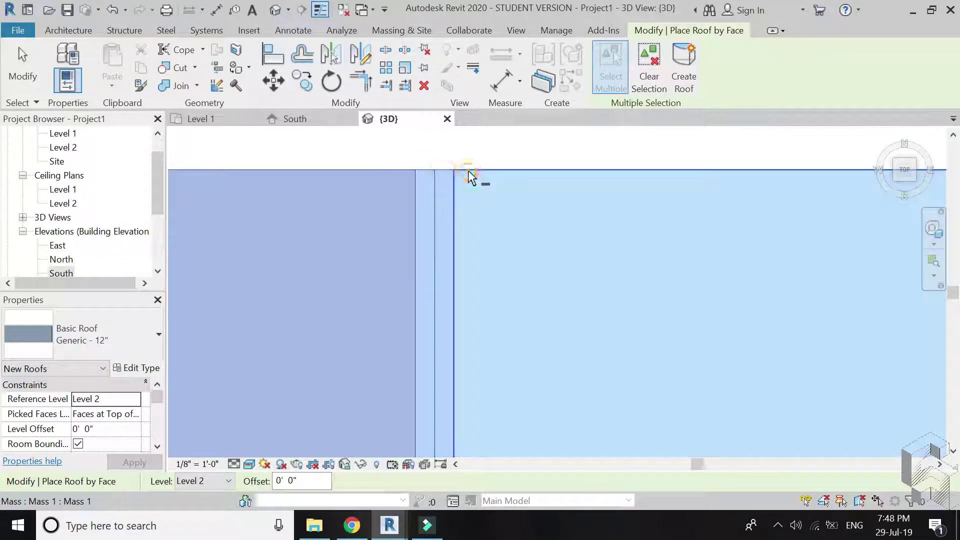
click(684, 70)
Create a Generic - 12" roof by face on the west form's two large faces and the narrow strips between them.
scroll(525, 151, down, 3)
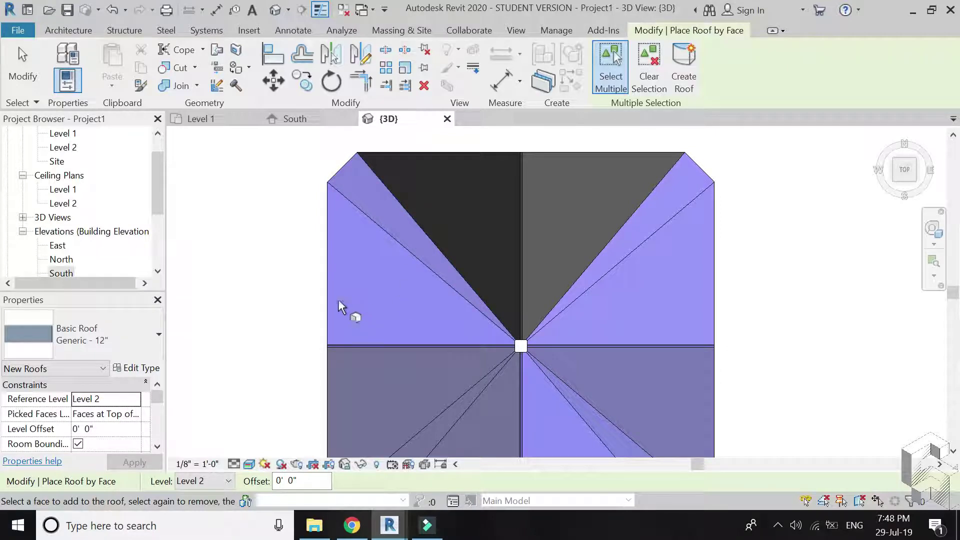
click(331, 320)
scroll(331, 340, up, 5)
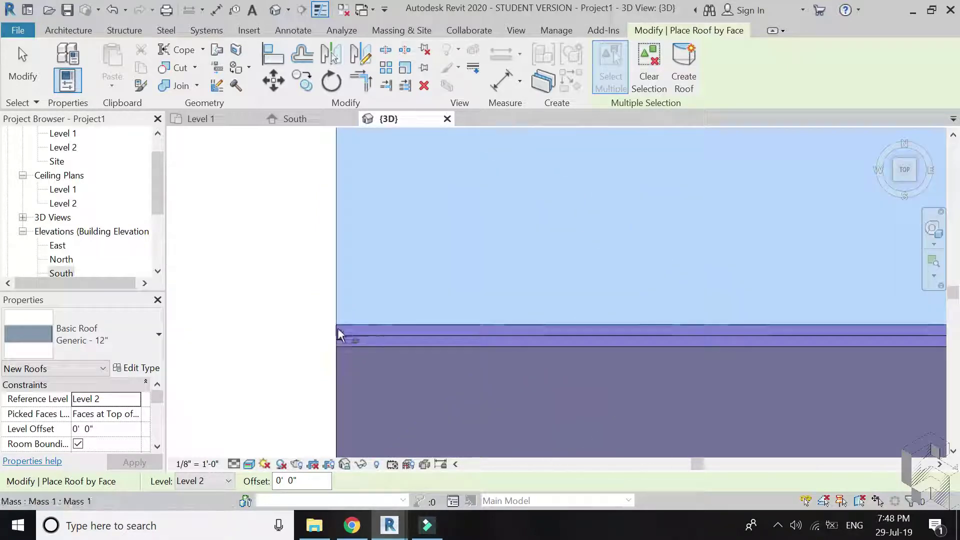
click(339, 328)
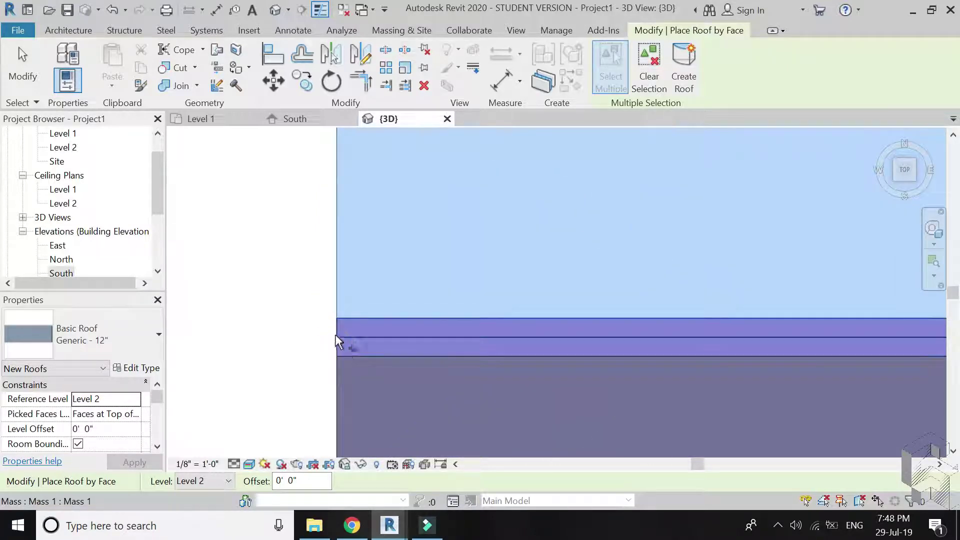
click(339, 353)
click(340, 374)
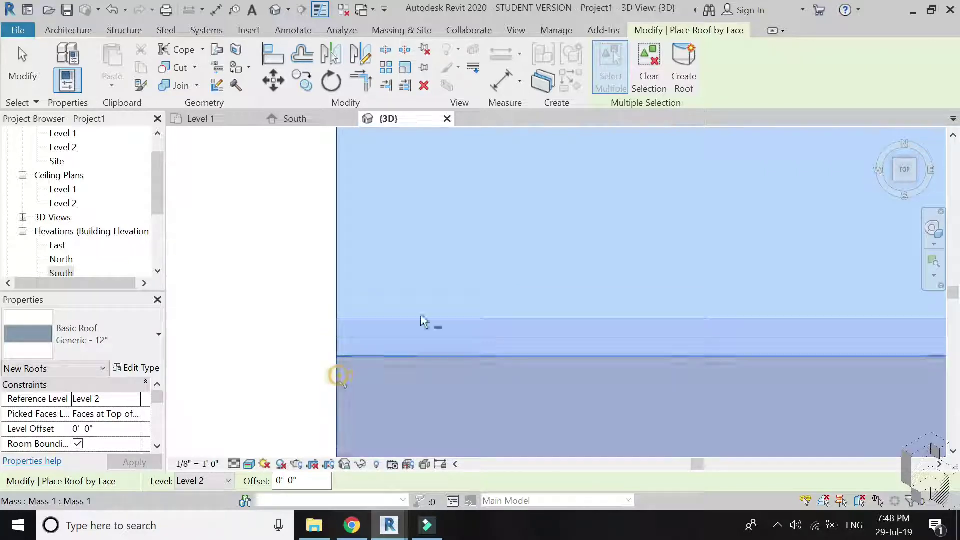
click(684, 70)
Create a Generic - 12" roof by face on the south form's two large faces and the narrow strips between them.
scroll(385, 224, down, 9)
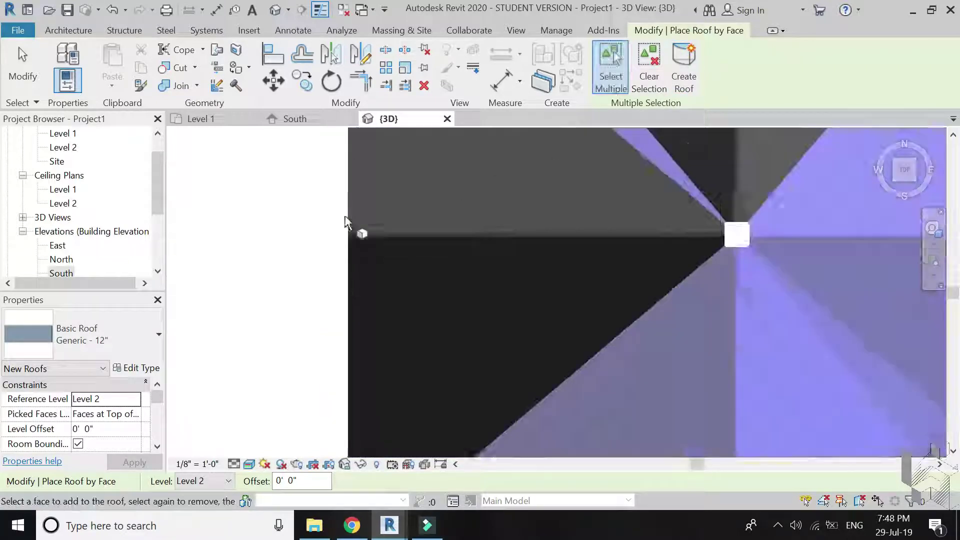
scroll(542, 425, up, 5)
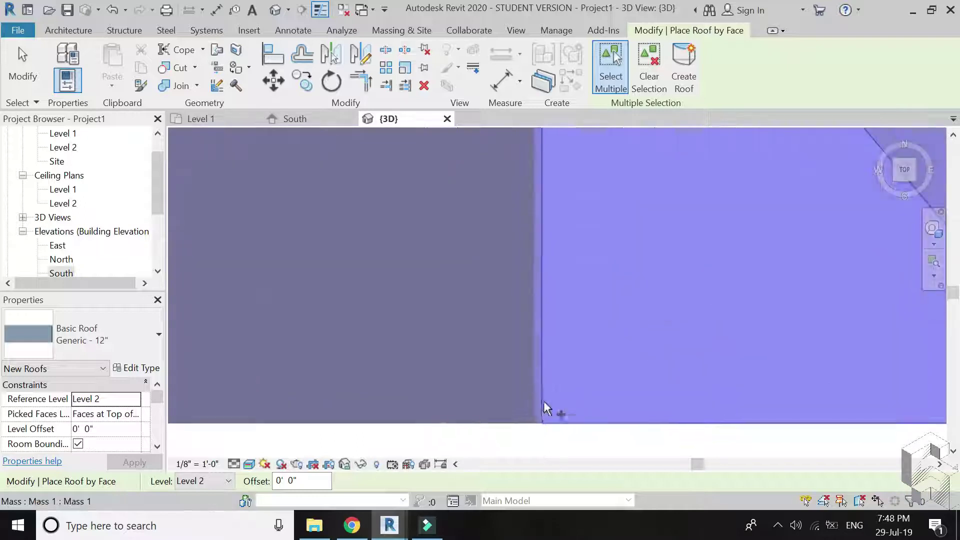
click(518, 424)
scroll(538, 434, up, 3)
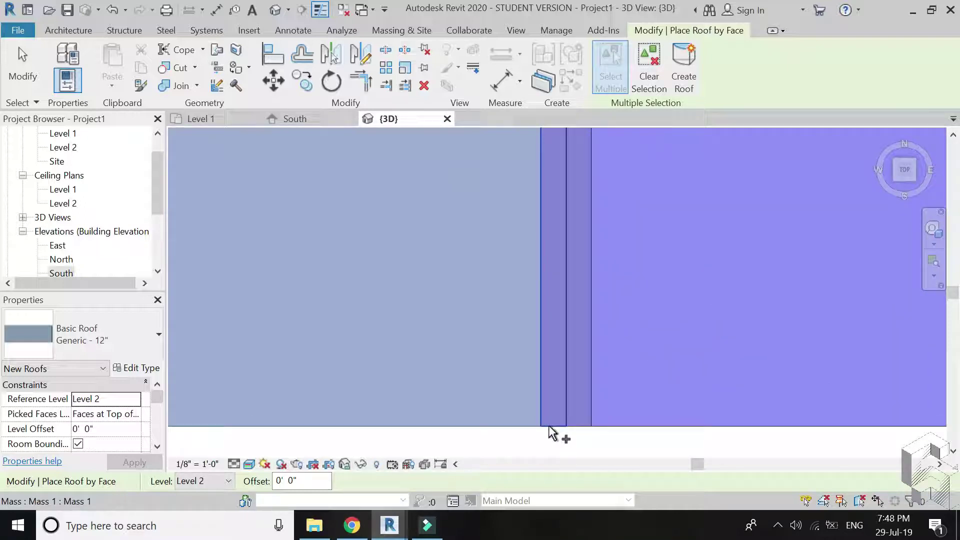
click(549, 424)
click(577, 423)
click(603, 424)
scroll(495, 386, down, 5)
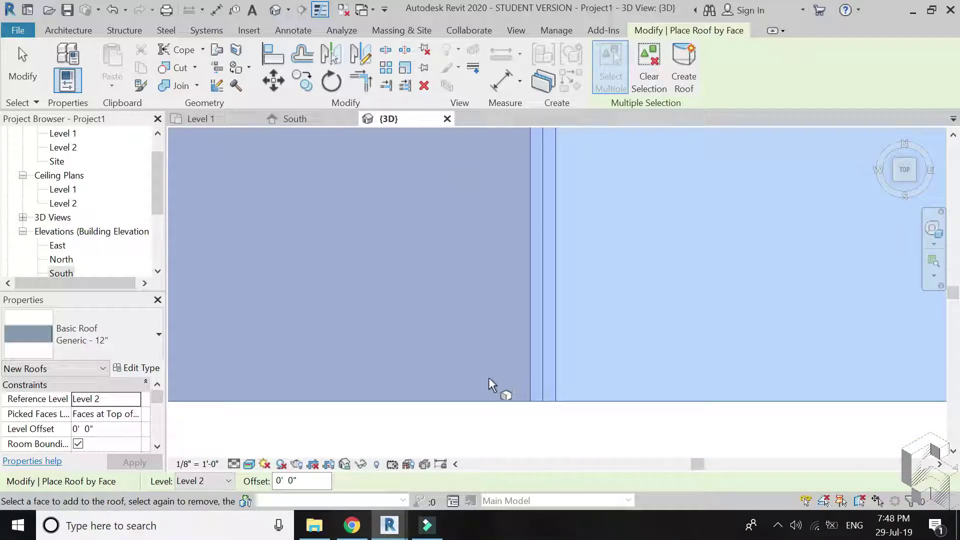
click(683, 70)
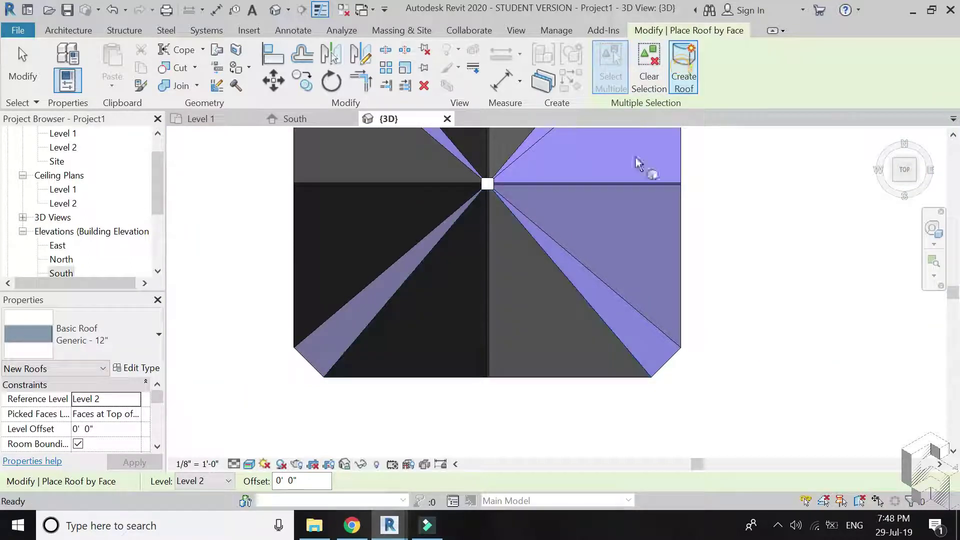
Create a Generic - 12" roof by face on the east form's two large faces and the narrow strips between them.
scroll(523, 407, down, 3)
scroll(625, 230, up, 5)
scroll(615, 220, up, 3)
click(574, 221)
scroll(580, 367, down, 2)
scroll(580, 367, up, 5)
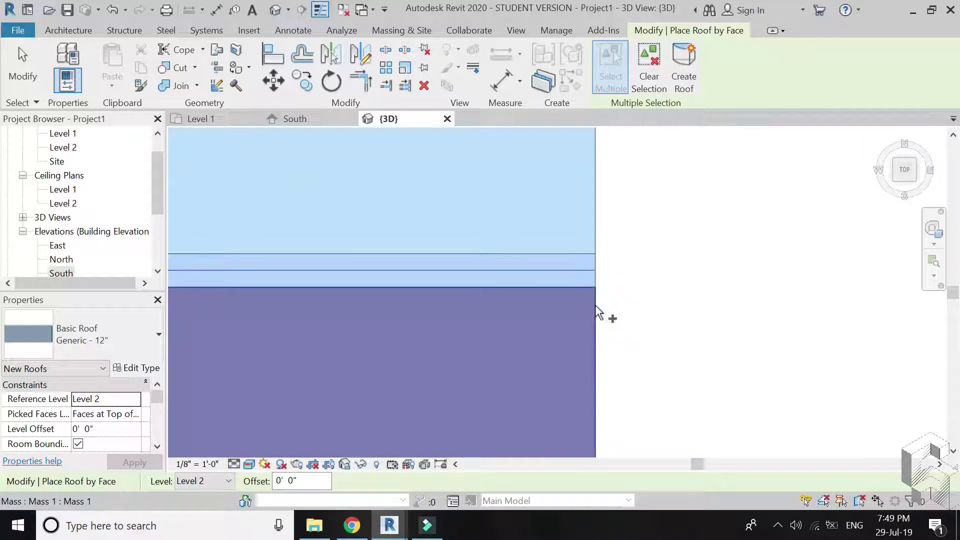
click(594, 303)
click(684, 70)
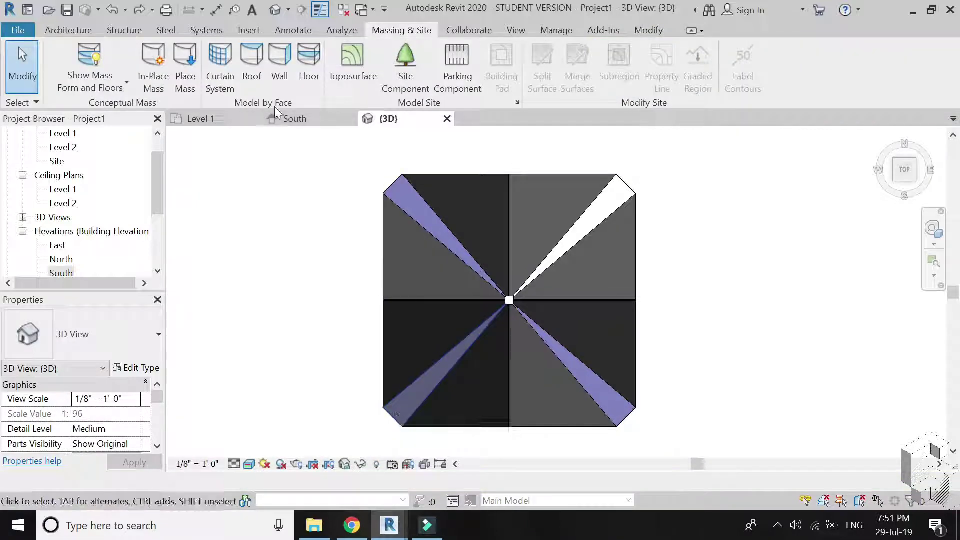
Create a separate Generic - 12" roof by face on each of the four diagonal corner surfaces.
click(252, 65)
click(395, 189)
click(688, 67)
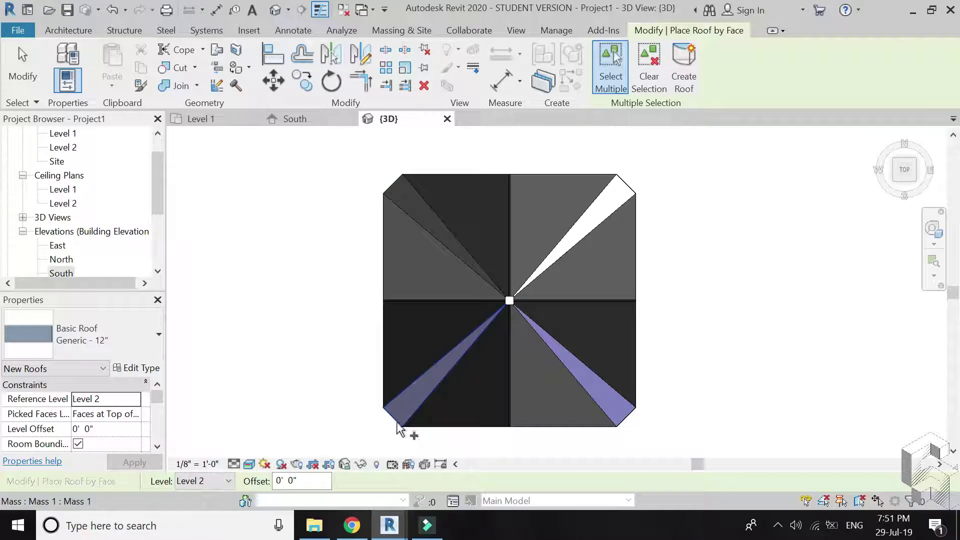
click(398, 423)
click(683, 68)
click(626, 189)
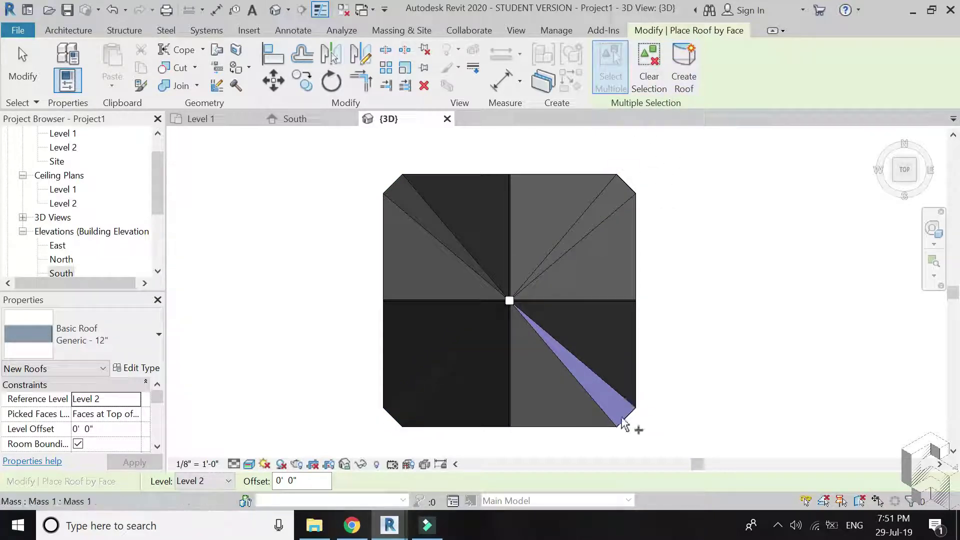
click(625, 420)
click(682, 70)
Duplicate the south-west corner roof's type under the name Glass.
scroll(502, 328, down, 1)
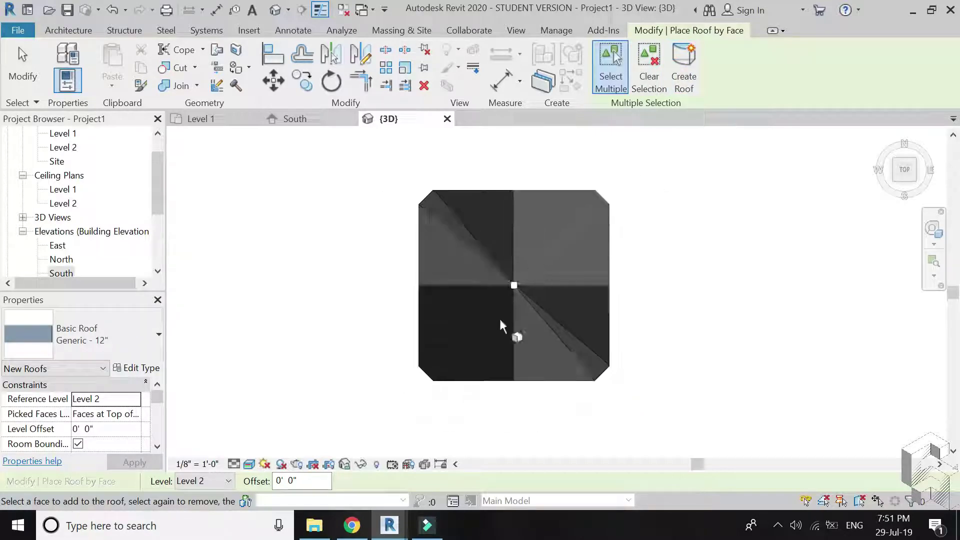
scroll(493, 330, up, 2)
scroll(488, 323, down, 1)
scroll(545, 202, up, 1)
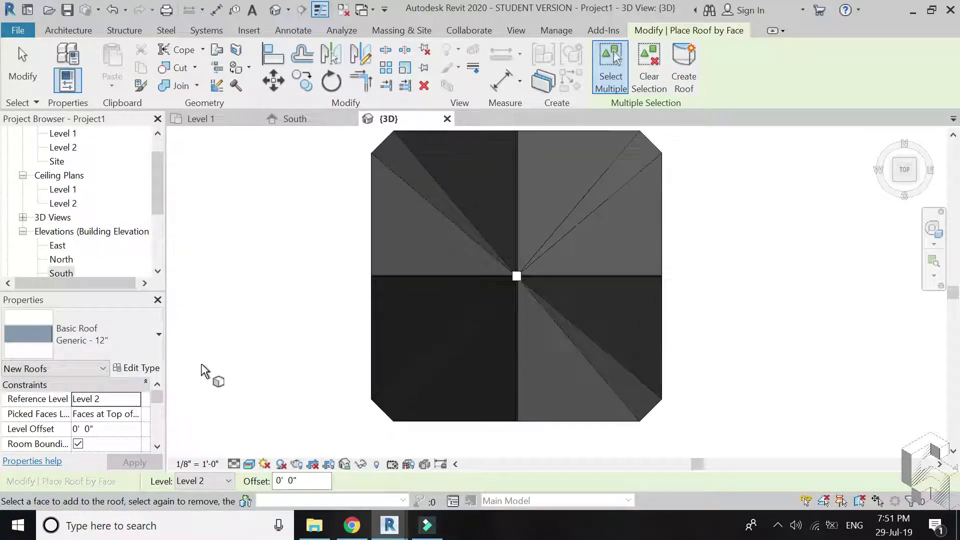
key(Escape)
click(386, 415)
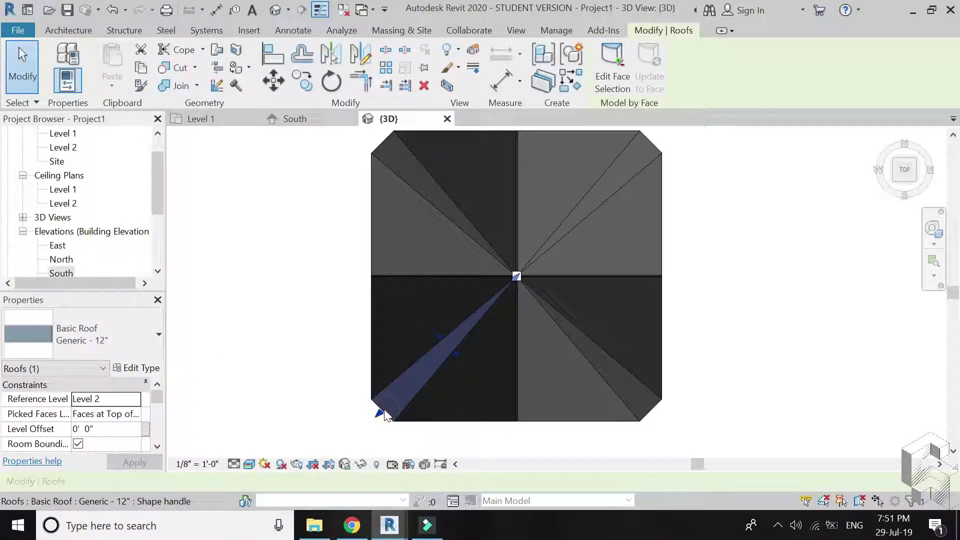
click(150, 369)
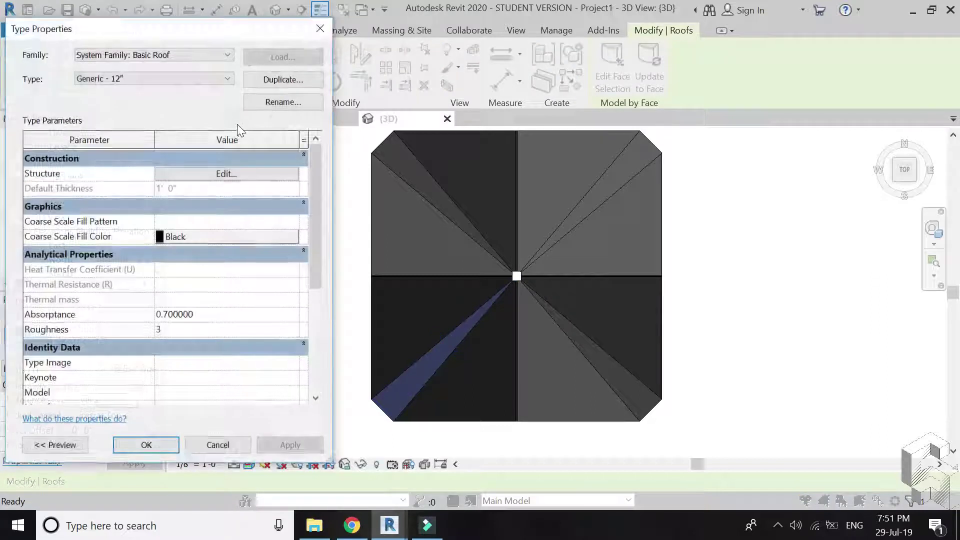
click(278, 81)
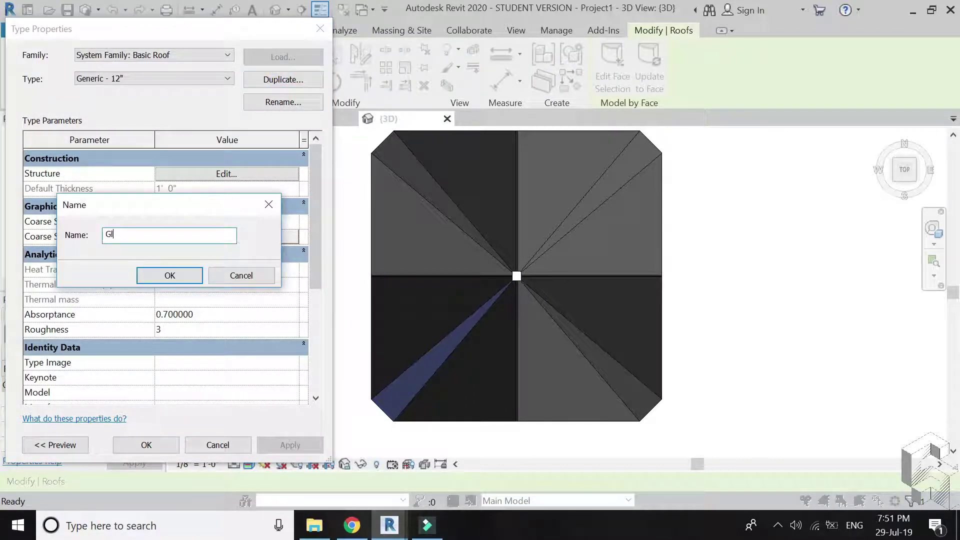
click(200, 278)
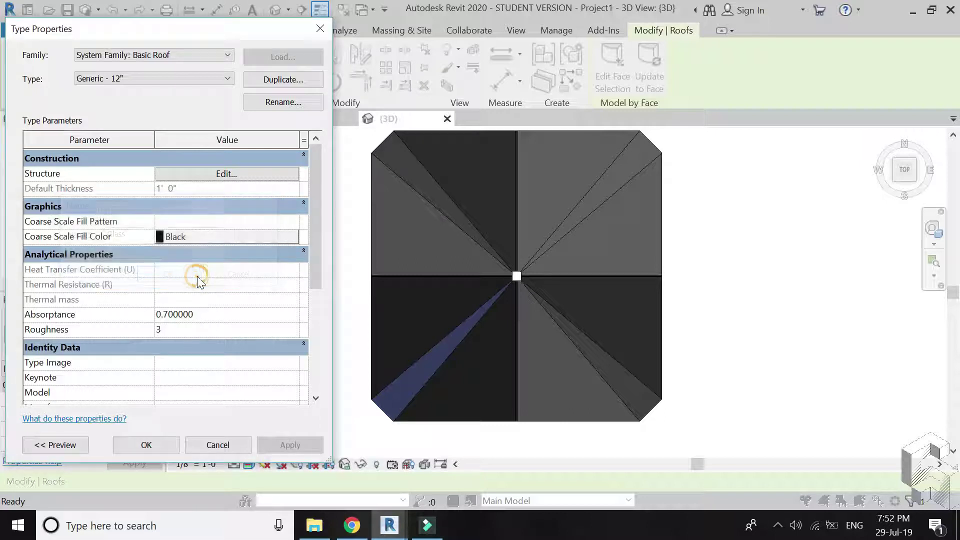
Give the Glass roof type a 0' 1" thick structure layer with the Glass material and apply it to the south-west corner roof.
click(211, 175)
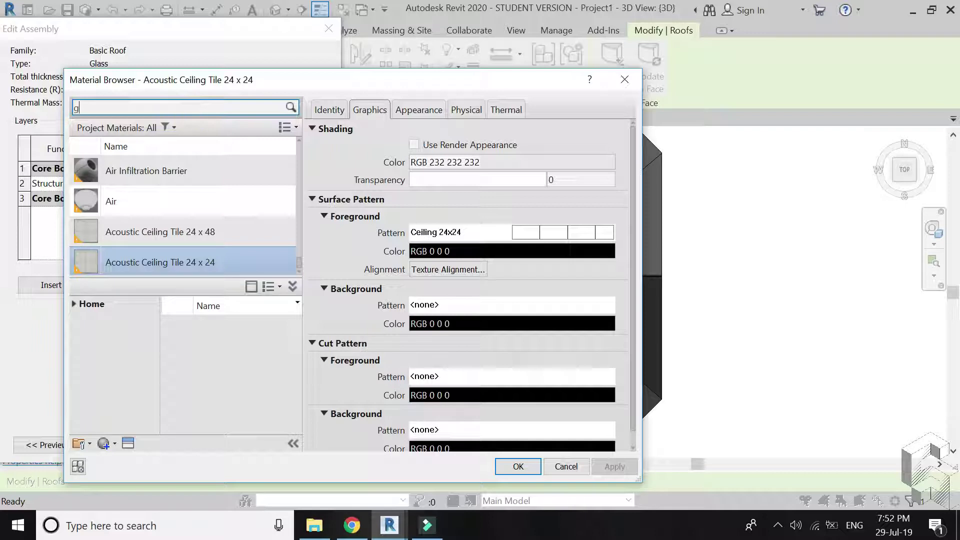
text(ass)
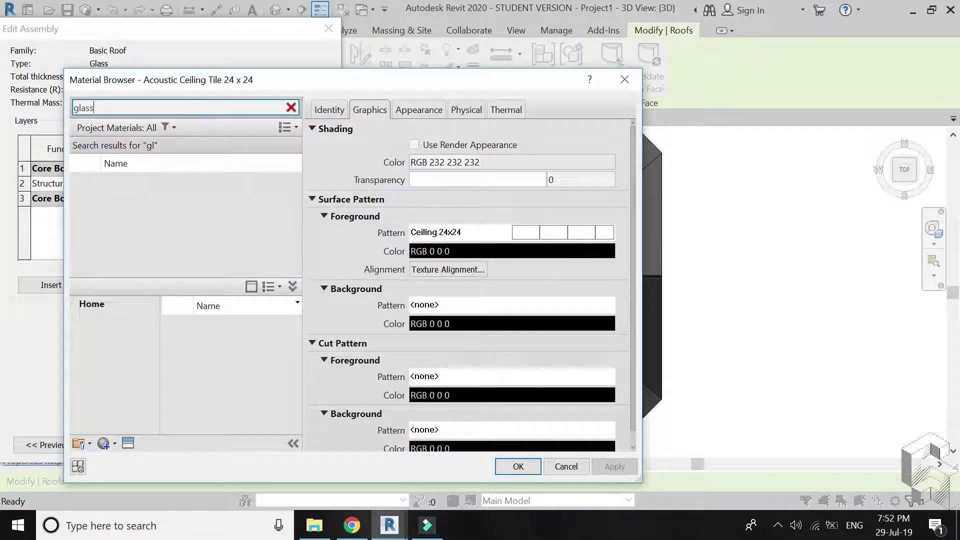
click(183, 251)
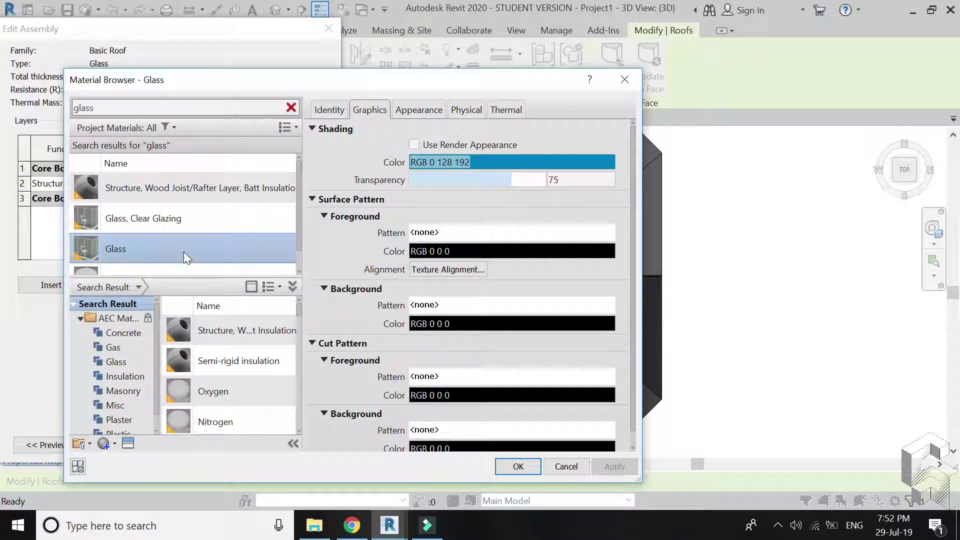
click(514, 468)
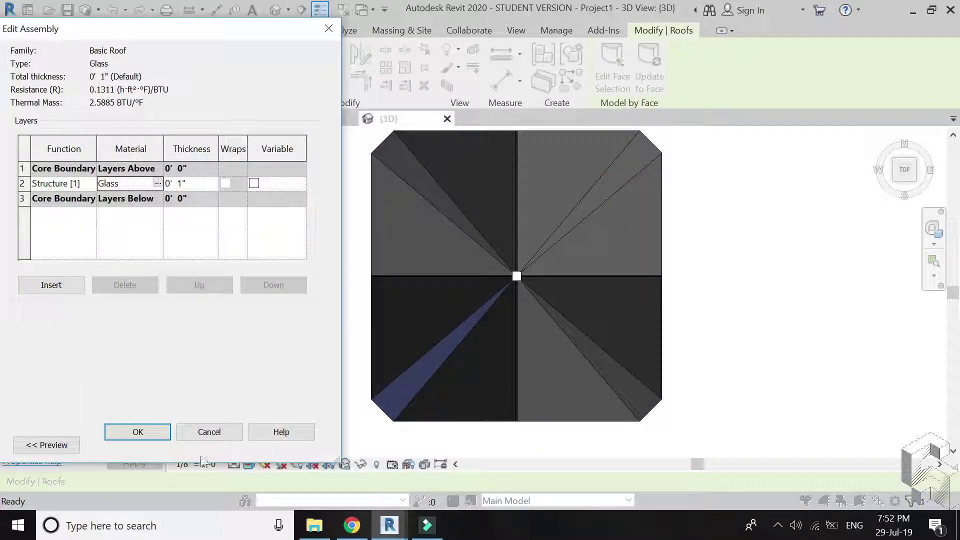
click(158, 429)
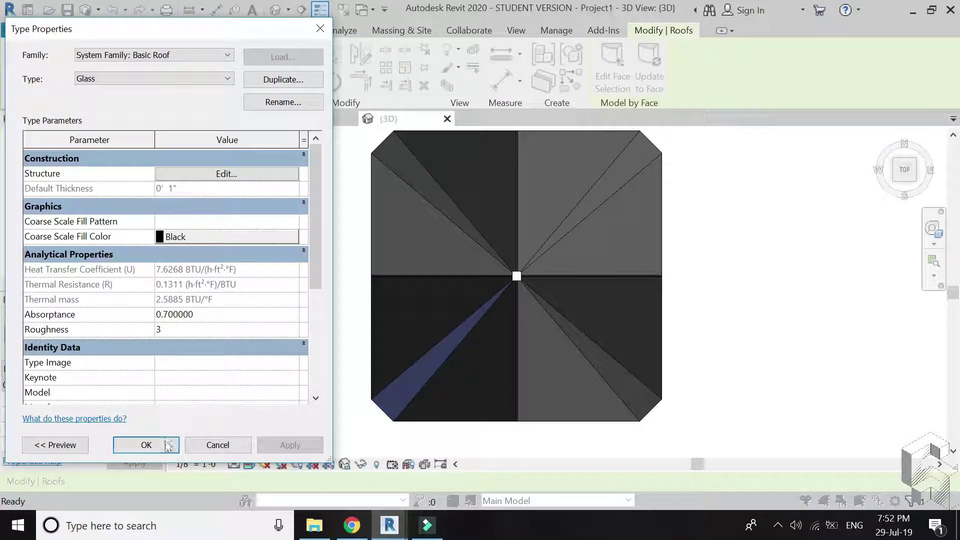
click(146, 444)
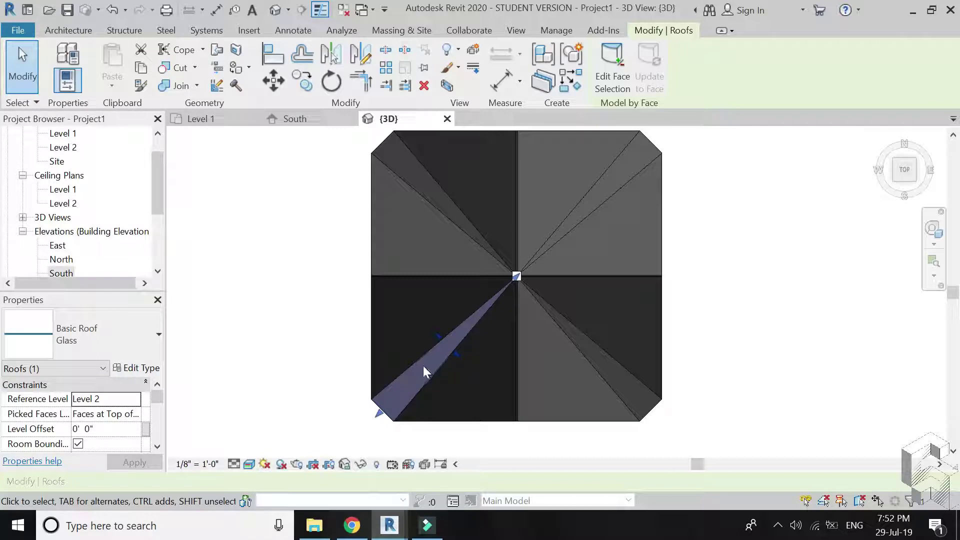
key(Escape)
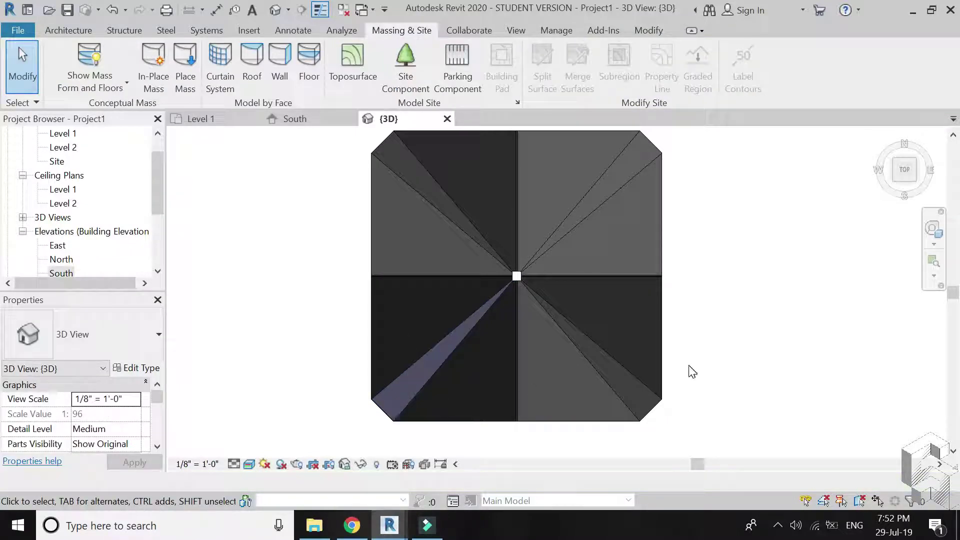
Change the south-east, north-east and north-west corner roofs to the Glass type.
click(387, 414)
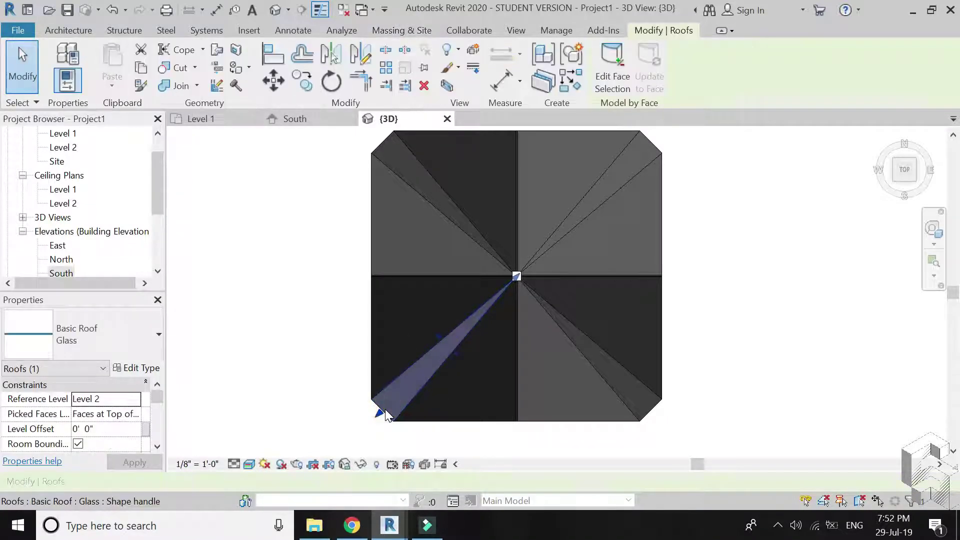
key(Escape)
click(648, 412)
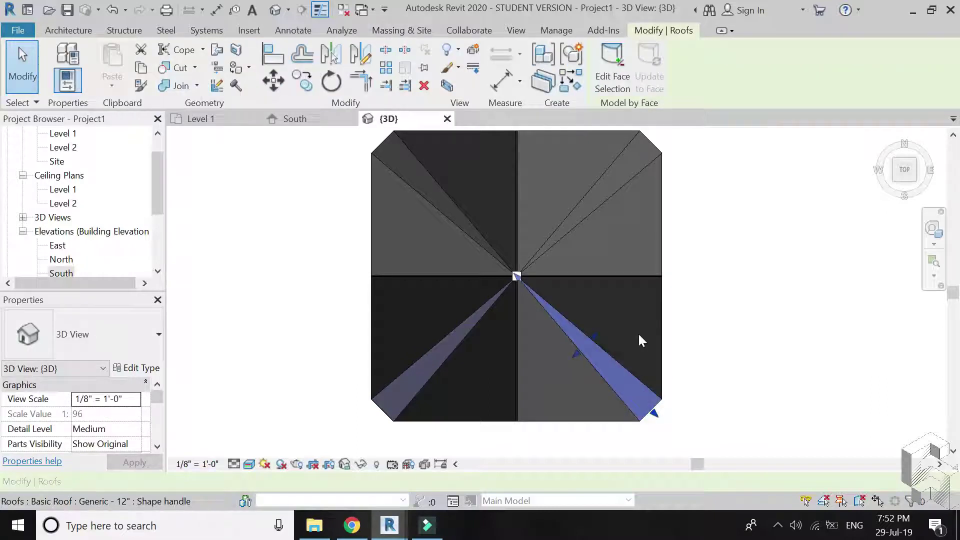
click(660, 151)
ctrl+click(380, 153)
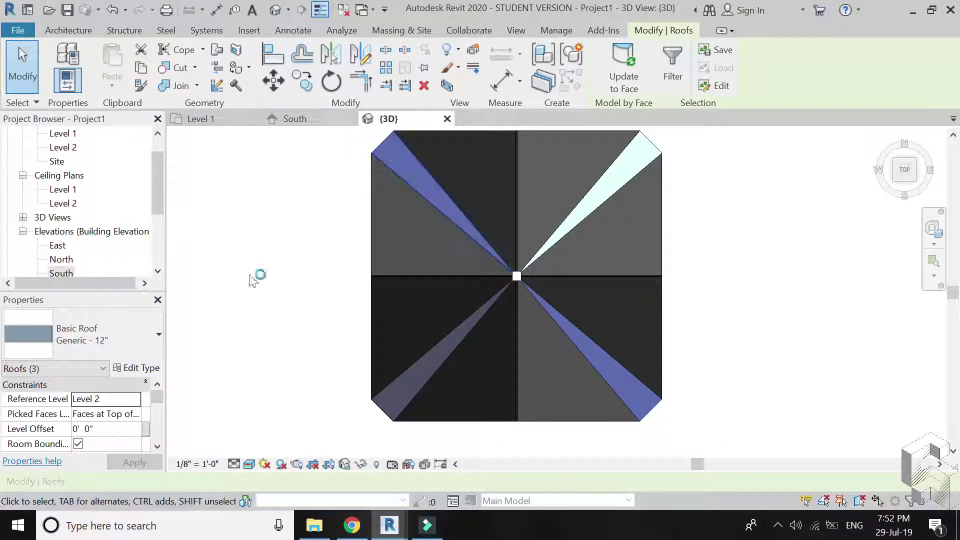
click(126, 349)
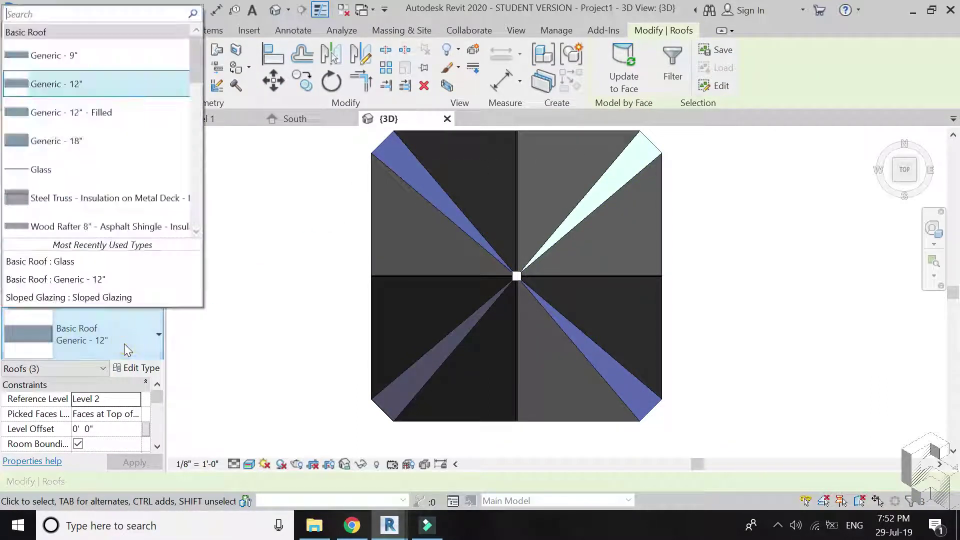
click(90, 170)
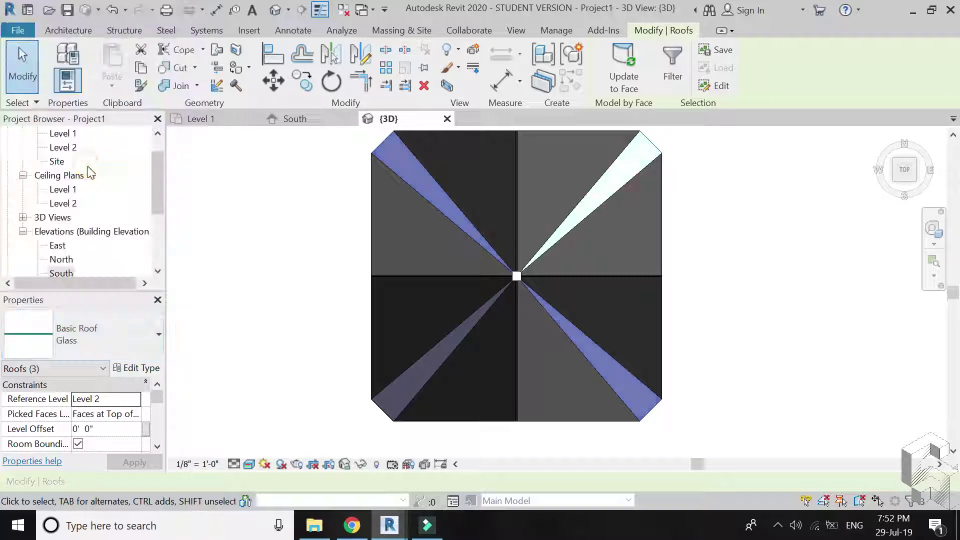
click(654, 142)
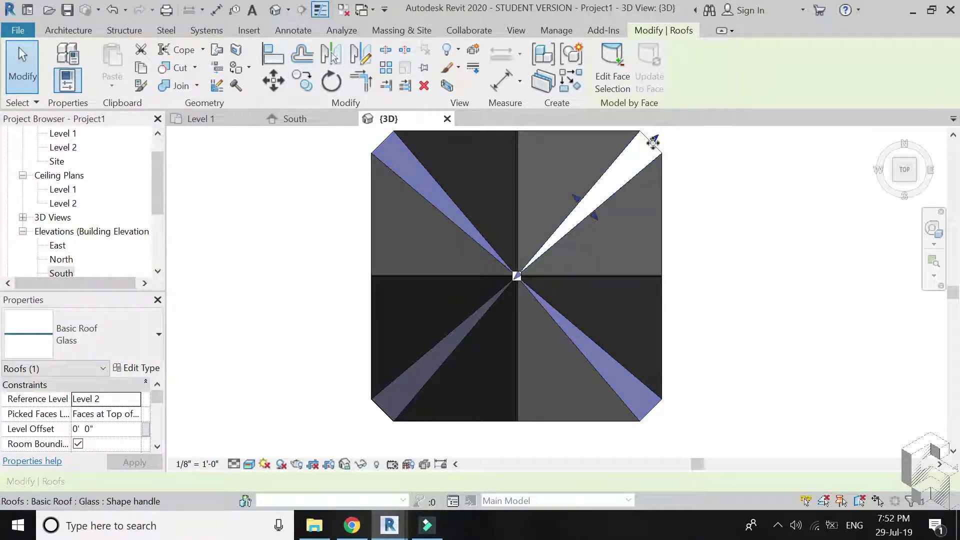
click(684, 168)
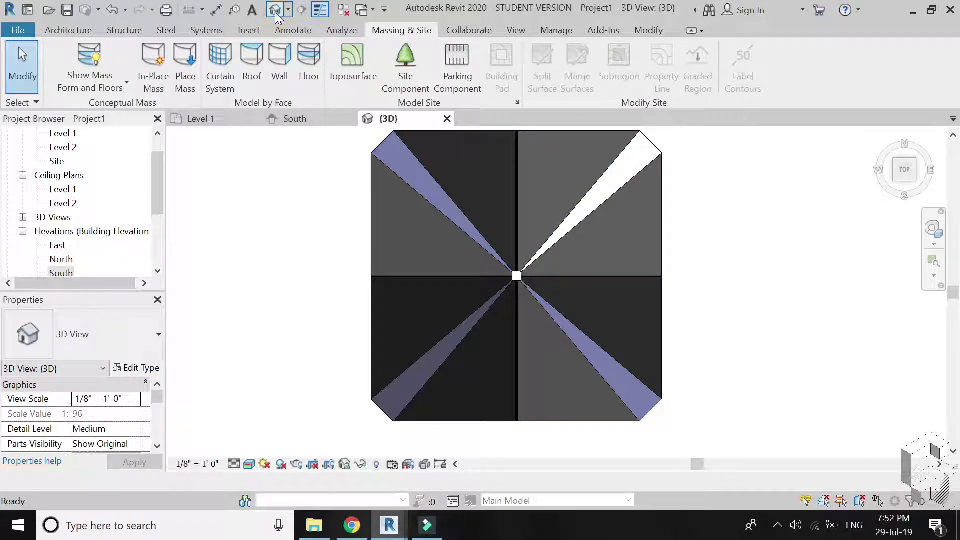
Examine the finished roof form in an angled 3D view, orbiting around its centre, and from the front.
click(896, 186)
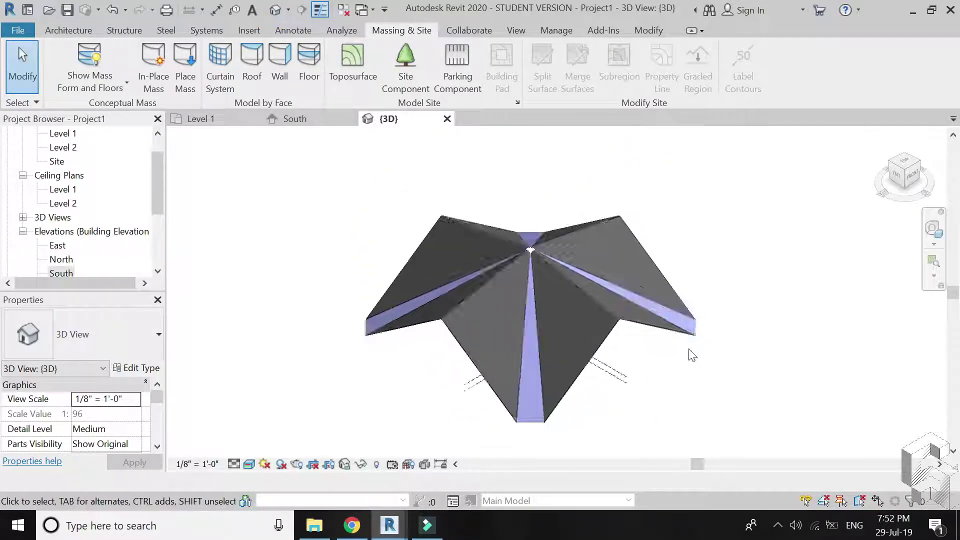
click(931, 231)
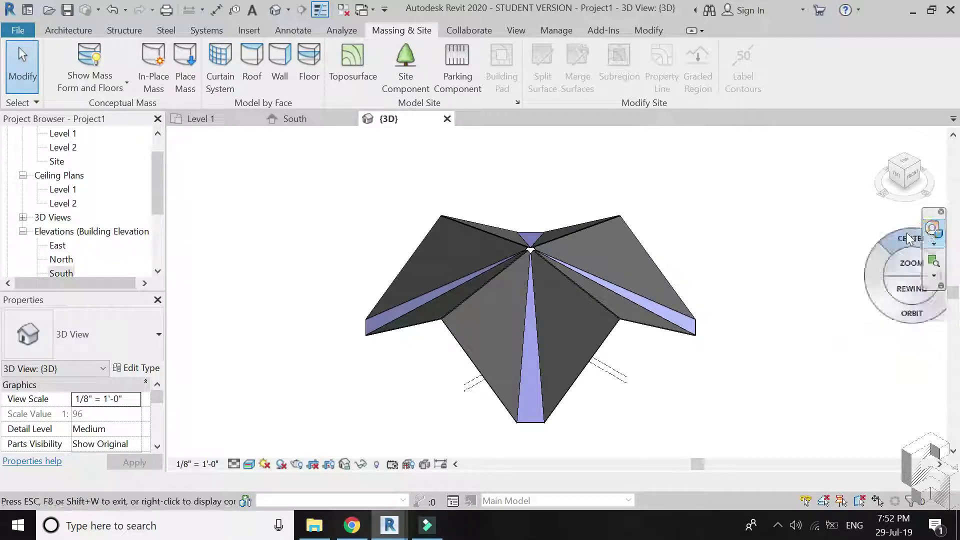
drag(915, 236, 547, 286)
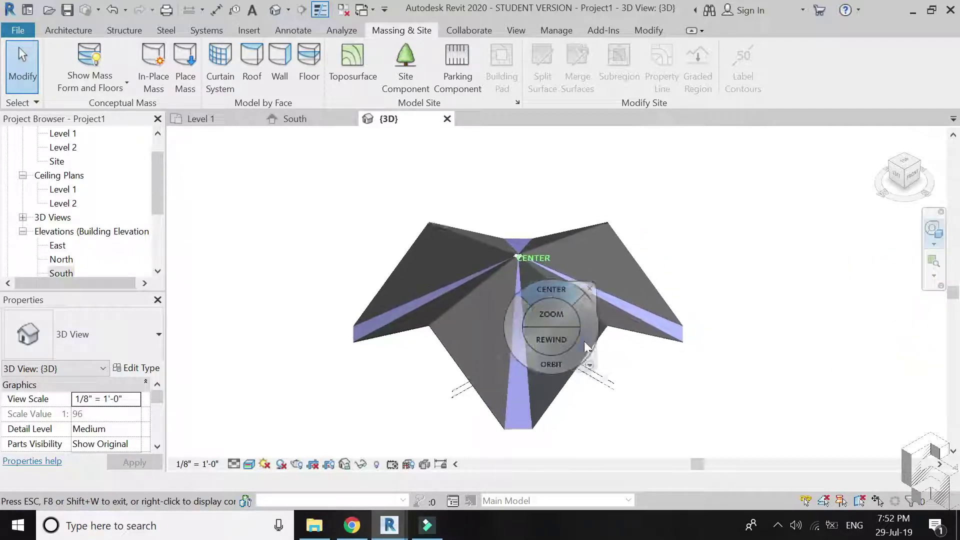
mouse_move(551, 363)
mouse_down()
mouse_move(459, 255)
mouse_move(337, 266)
mouse_move(307, 278)
mouse_move(388, 345)
mouse_move(503, 359)
mouse_move(557, 328)
mouse_move(471, 311)
mouse_up()
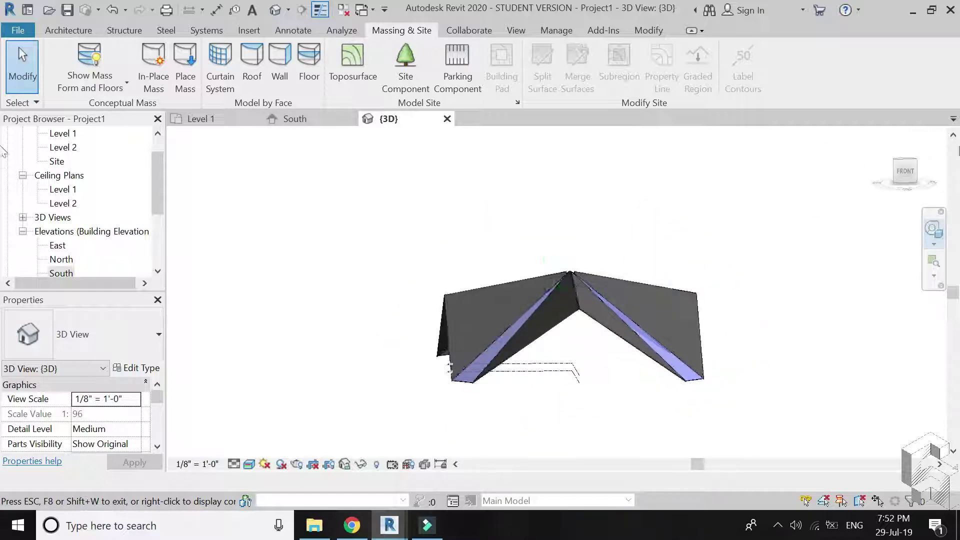
click(906, 171)
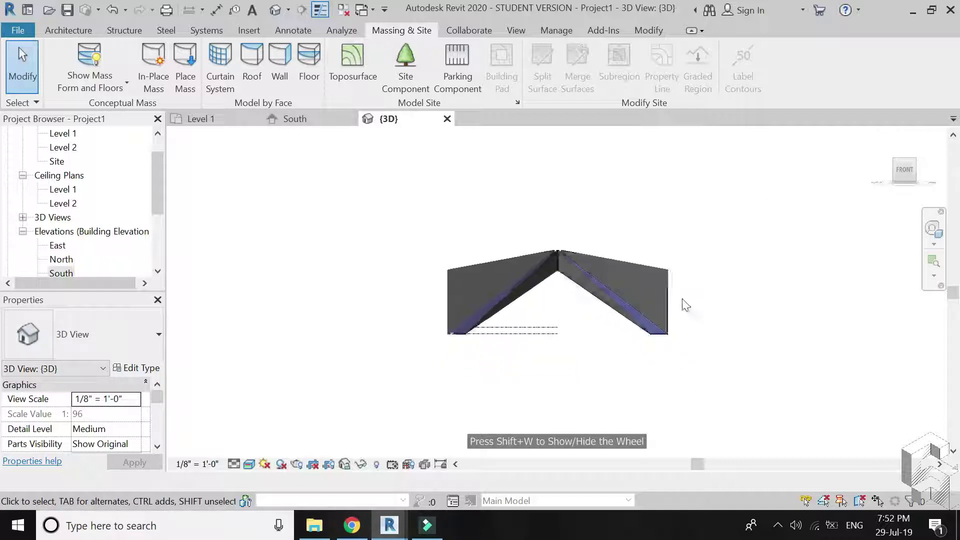
scroll(624, 304, up, 2)
scroll(564, 219, up, 1)
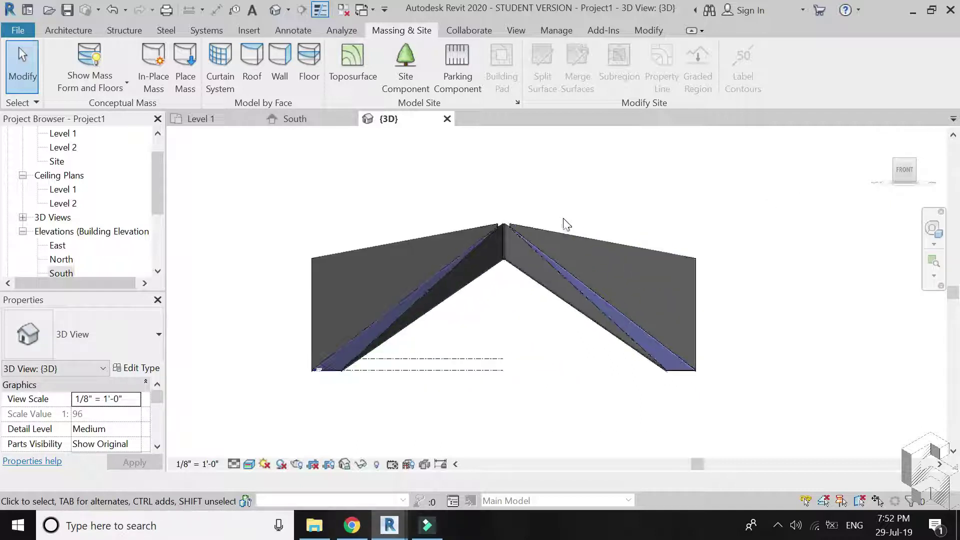